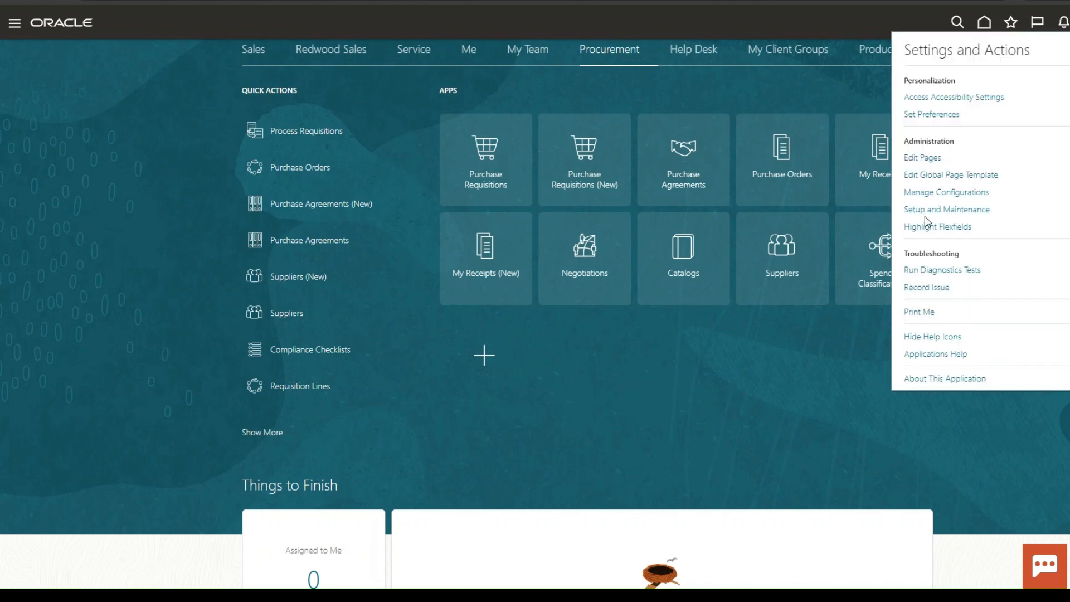
# Search the setup tasks for Manage System Security Options and open that task.
pyautogui.click(928, 212)
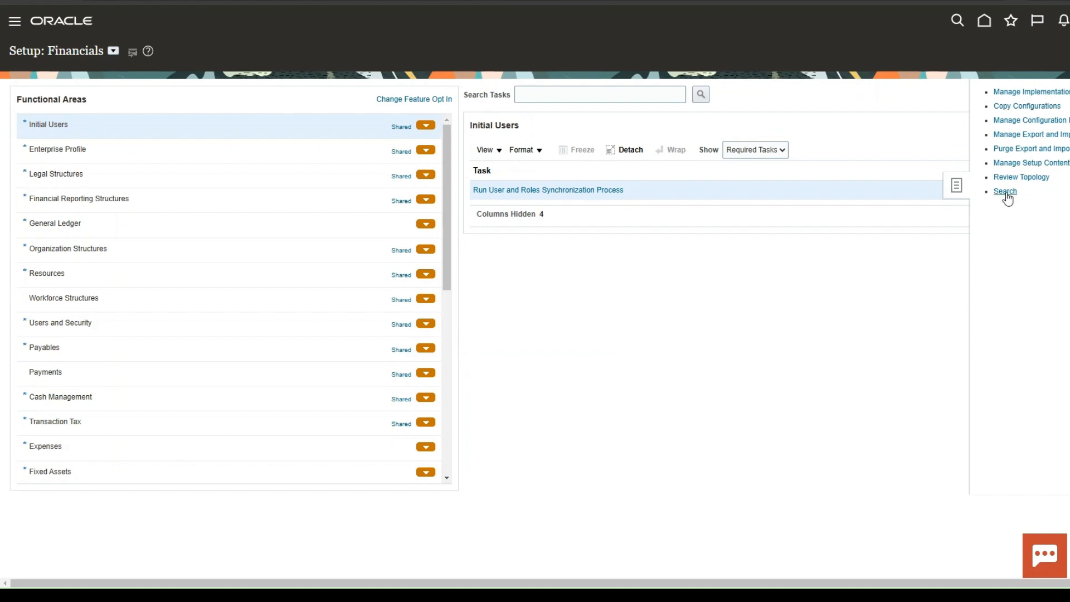
pyautogui.click(1005, 192)
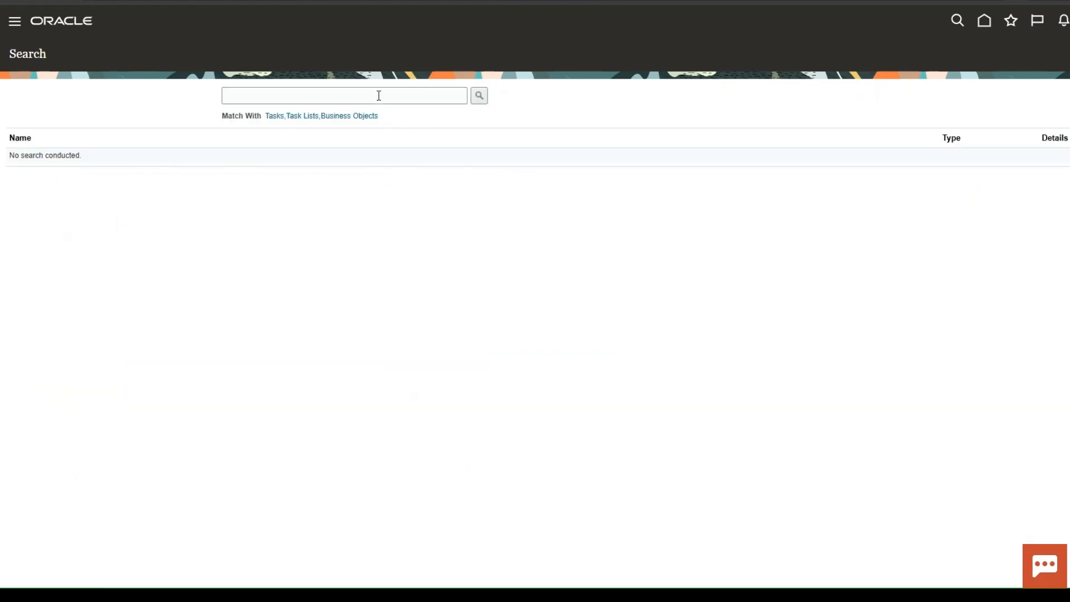
pyautogui.click(379, 95)
pyautogui.click(490, 587)
pyautogui.click(348, 94)
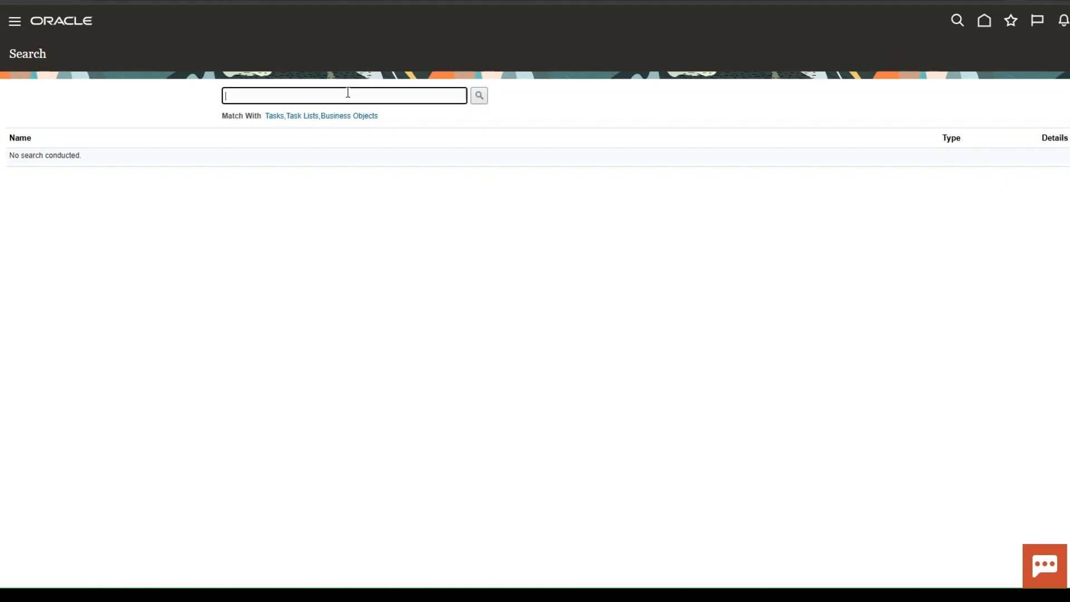
pyautogui.write('Manage System Security Options')
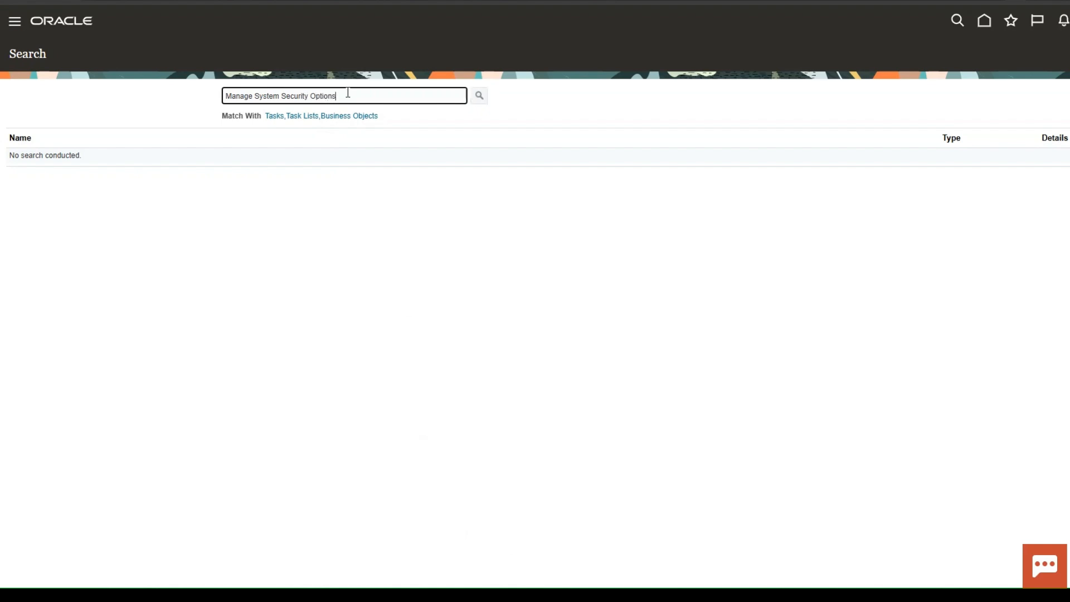
pyautogui.press('Return')
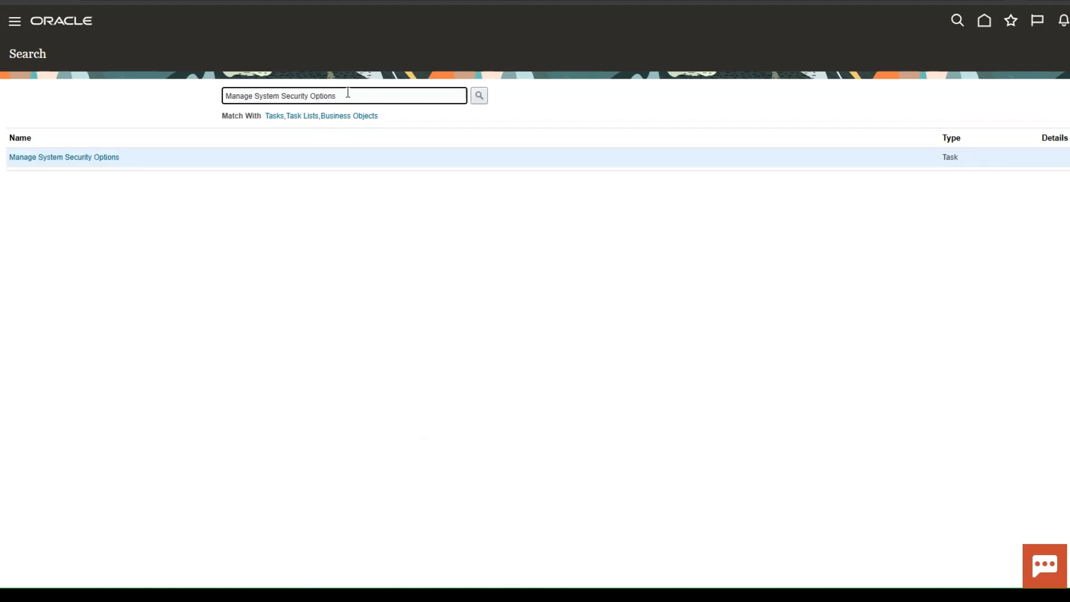
pyautogui.click(75, 158)
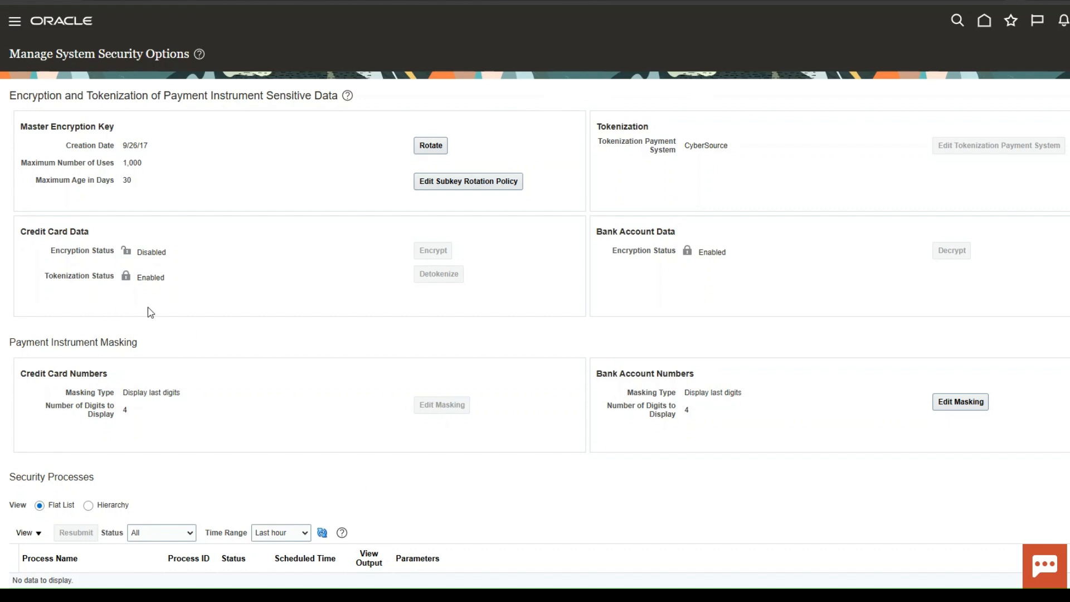
# Review the security options, then open Reports and Analytics from the Tools group of the navigator.
pyautogui.scroll(-2, 150, 312)
pyautogui.scroll(2, 151, 312)
pyautogui.scroll(-2, 232, 298)
pyautogui.scroll(2, 232, 298)
pyautogui.click(12, 27)
pyautogui.scroll(-5, 216, 474)
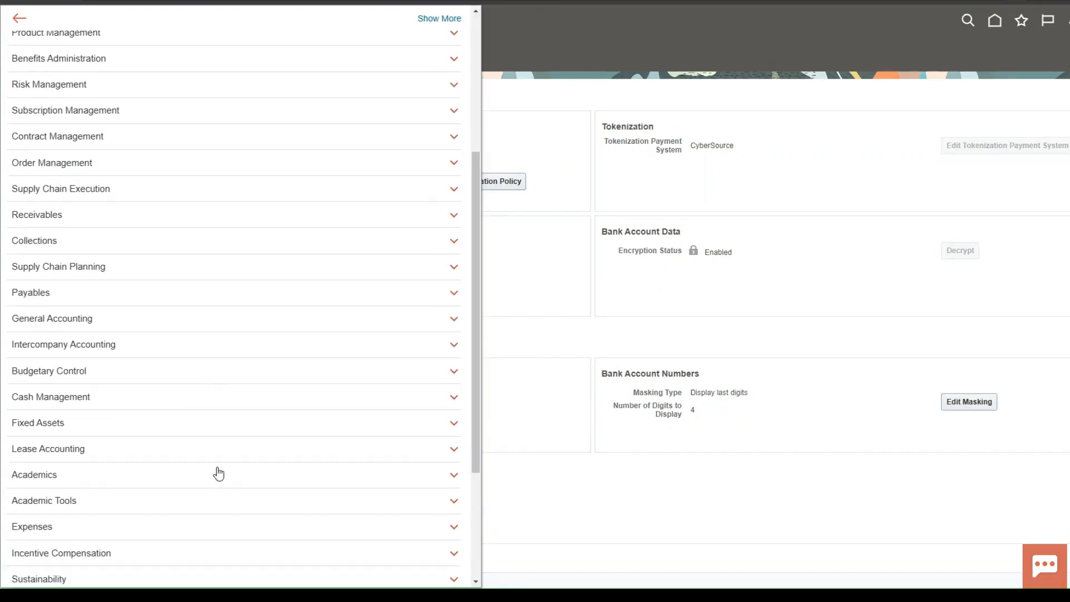
pyautogui.scroll(-3, 218, 473)
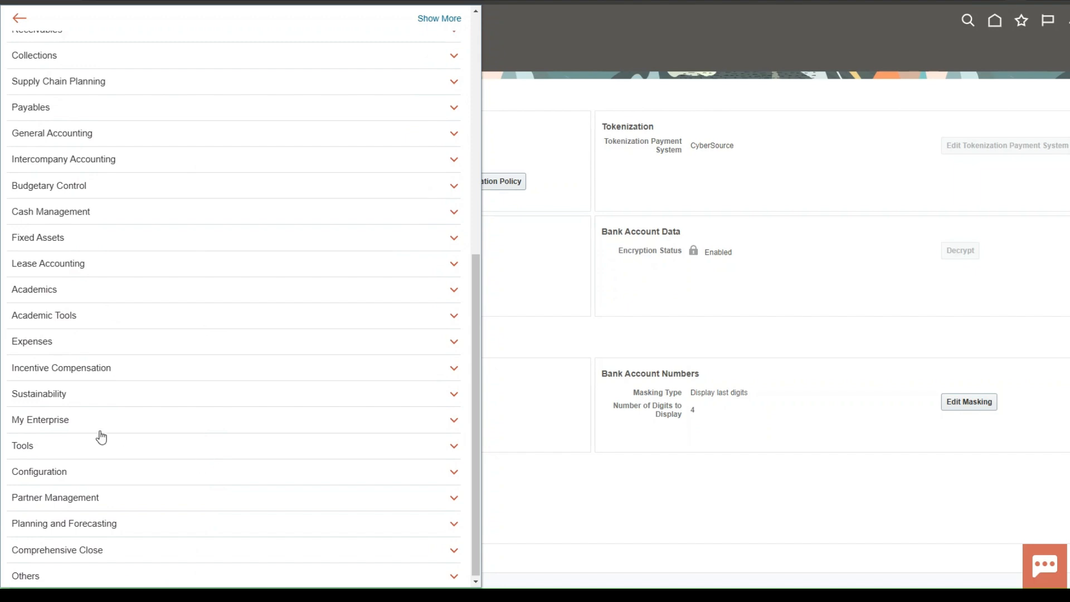
pyautogui.click(101, 456)
pyautogui.scroll(-2, 401, 470)
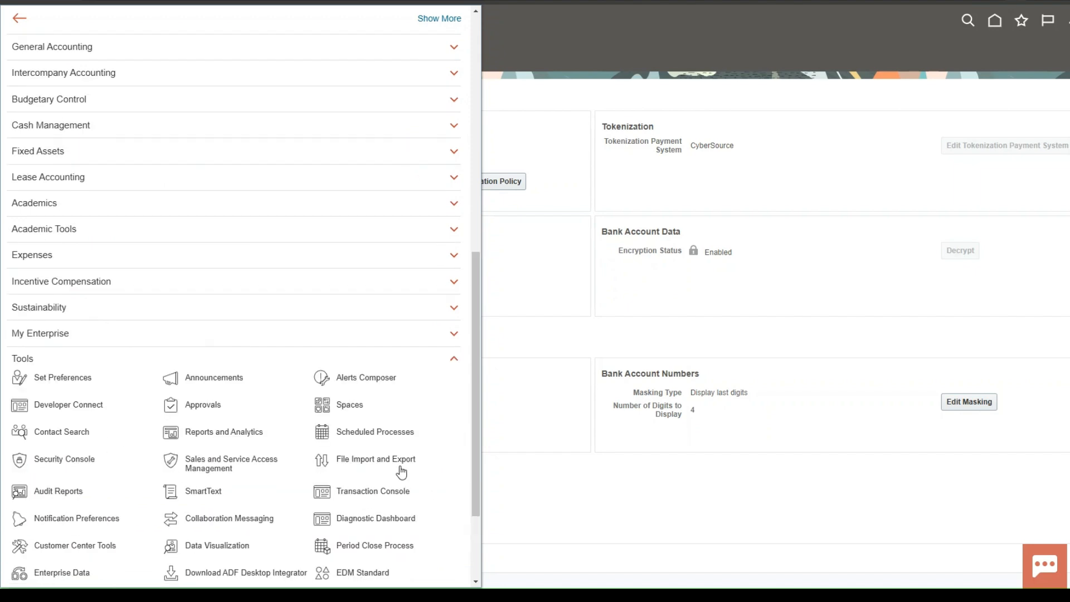
pyautogui.click(224, 433)
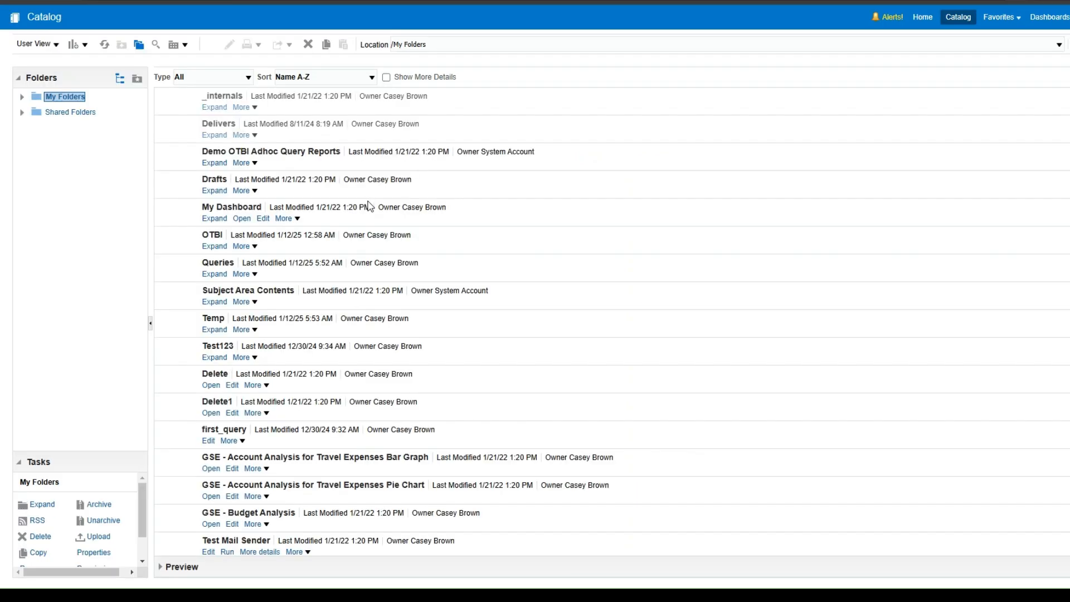
# Create a new data model and start a new SQL Query data set.
pyautogui.click(85, 45)
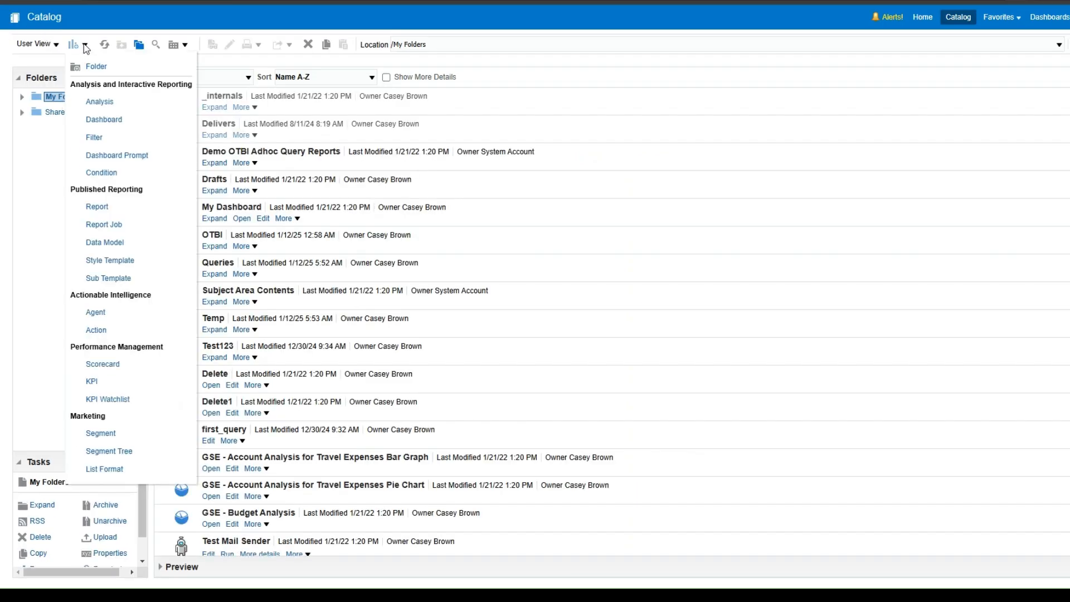
pyautogui.click(115, 251)
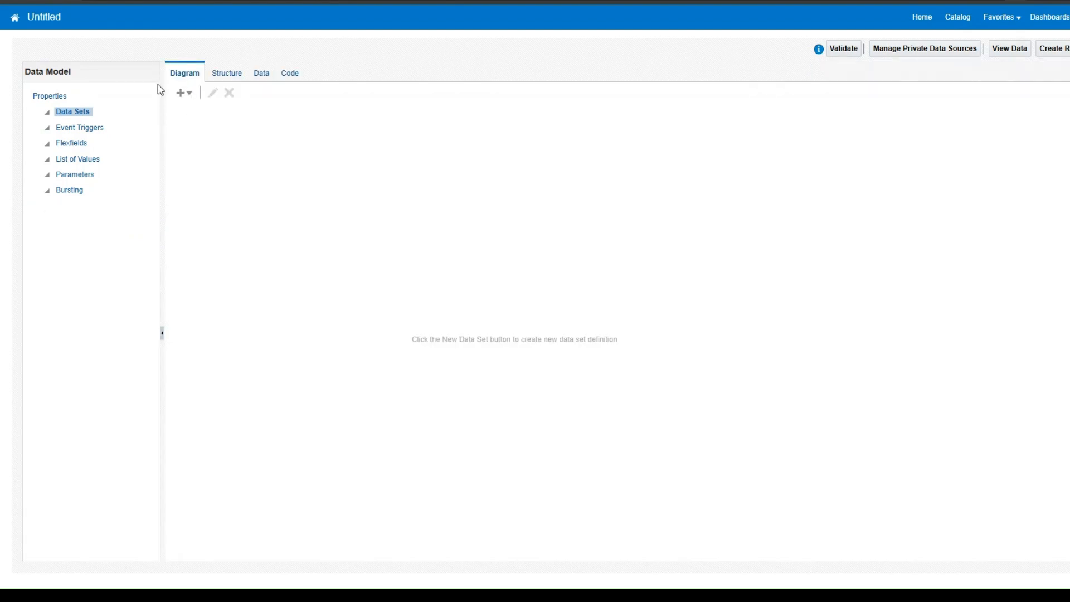
pyautogui.click(182, 93)
pyautogui.click(195, 119)
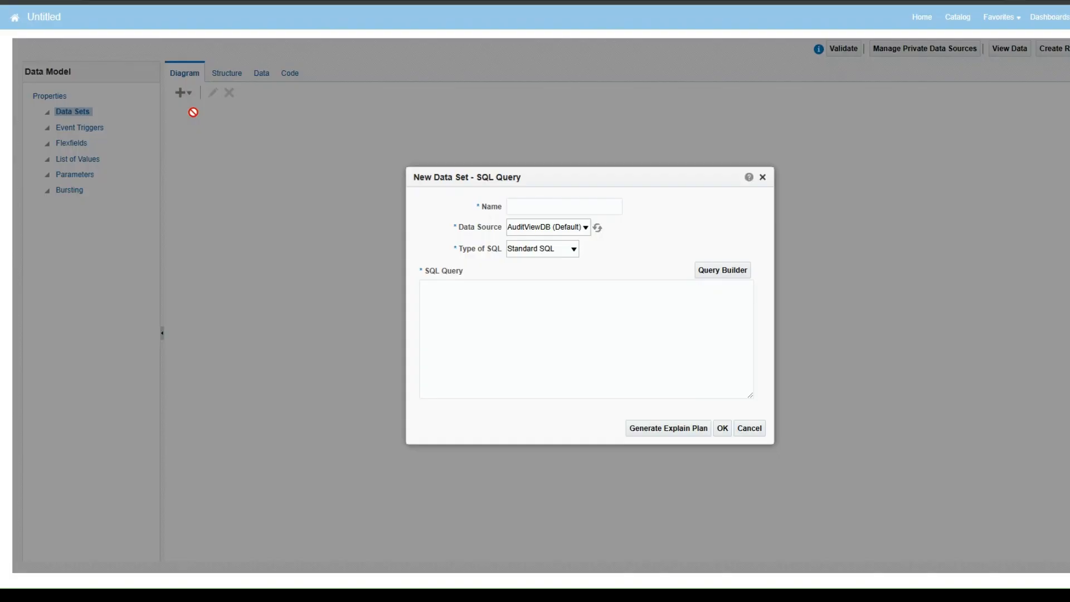
# Define the data set teeeest on ApplicationDB_FSCM with the query select * from IBY_SYS_SECURITY_OPTIONS.
pyautogui.click(554, 202)
pyautogui.write('teeeest')
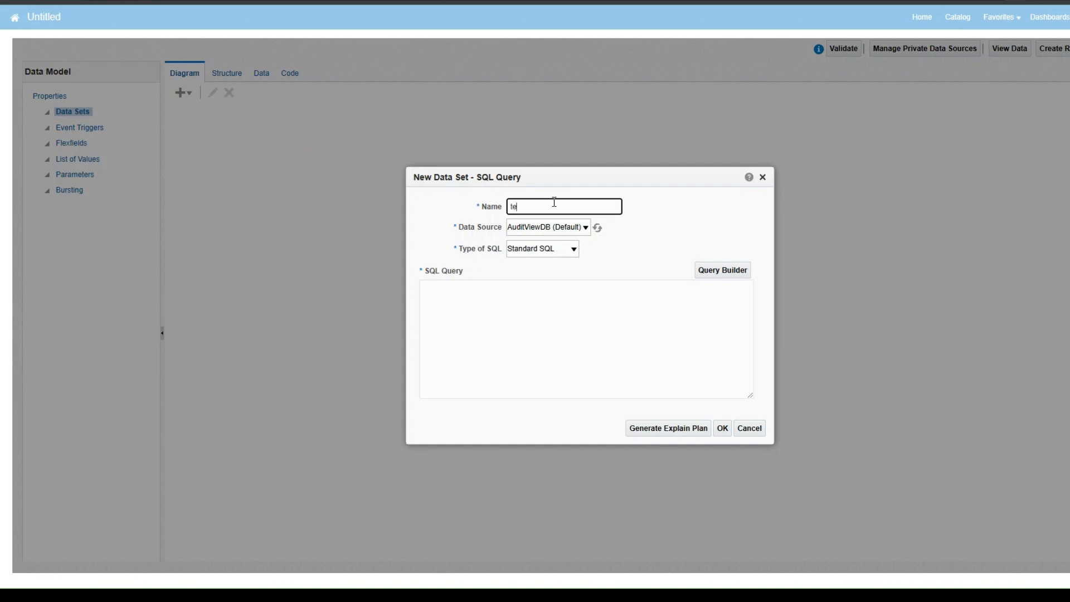
pyautogui.click(561, 233)
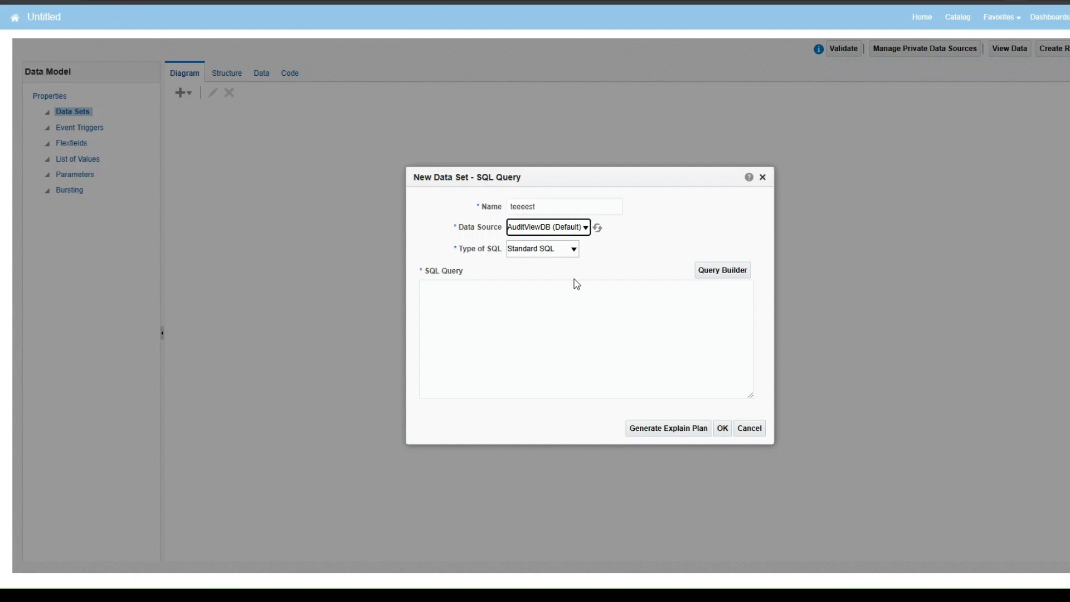
pyautogui.press('Down')
pyautogui.click(581, 302)
pyautogui.write('select * from')
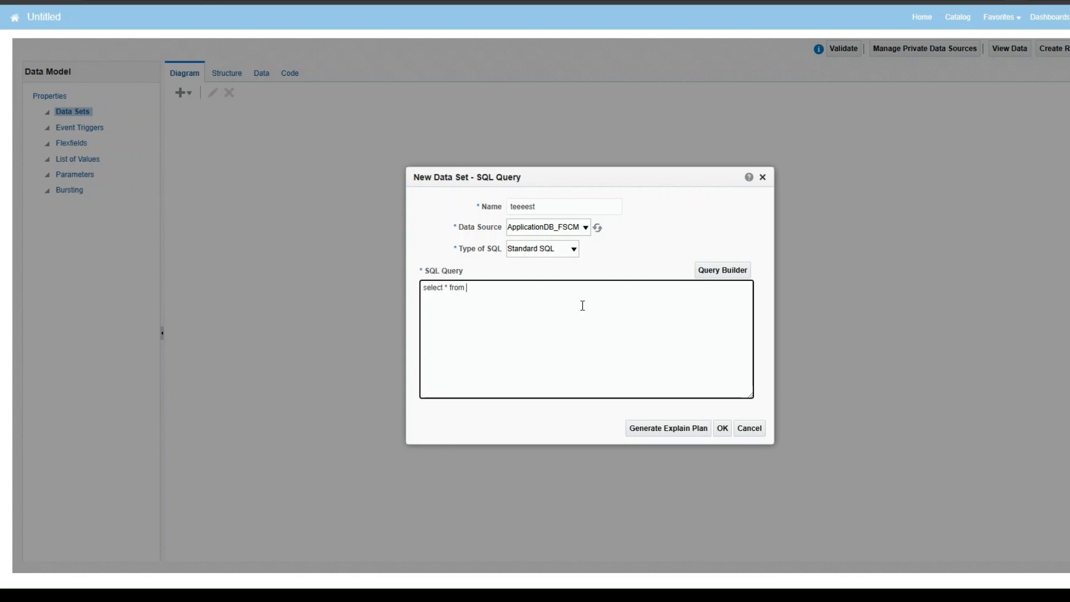
pyautogui.write('IBY_SYS_SECURITY_OPTIONS')
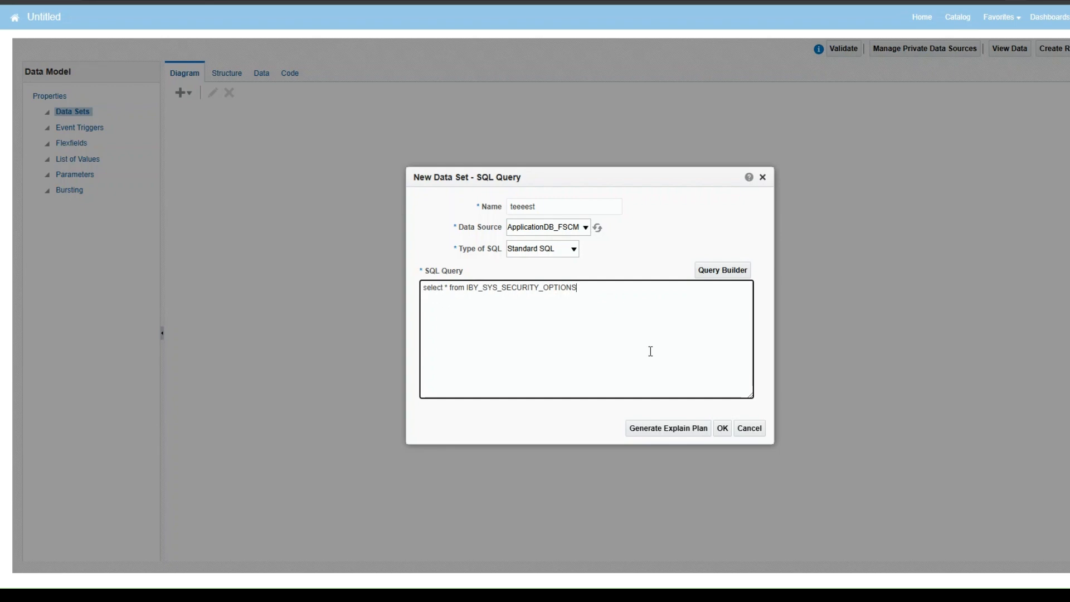
pyautogui.click(723, 431)
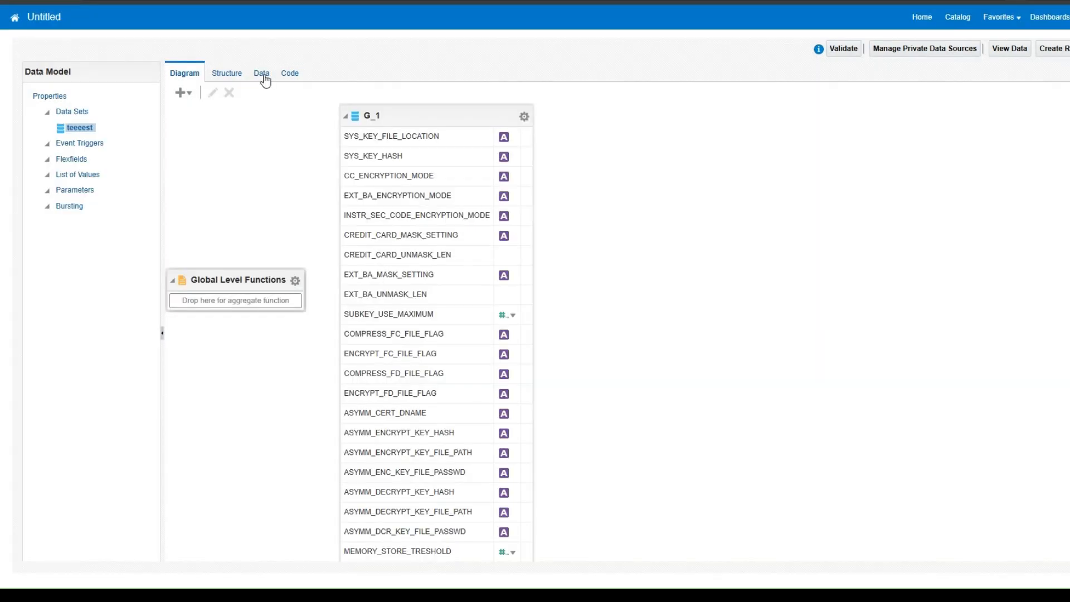
# View the data set's output in table view and scroll across its columns.
pyautogui.click(266, 81)
pyautogui.click(240, 100)
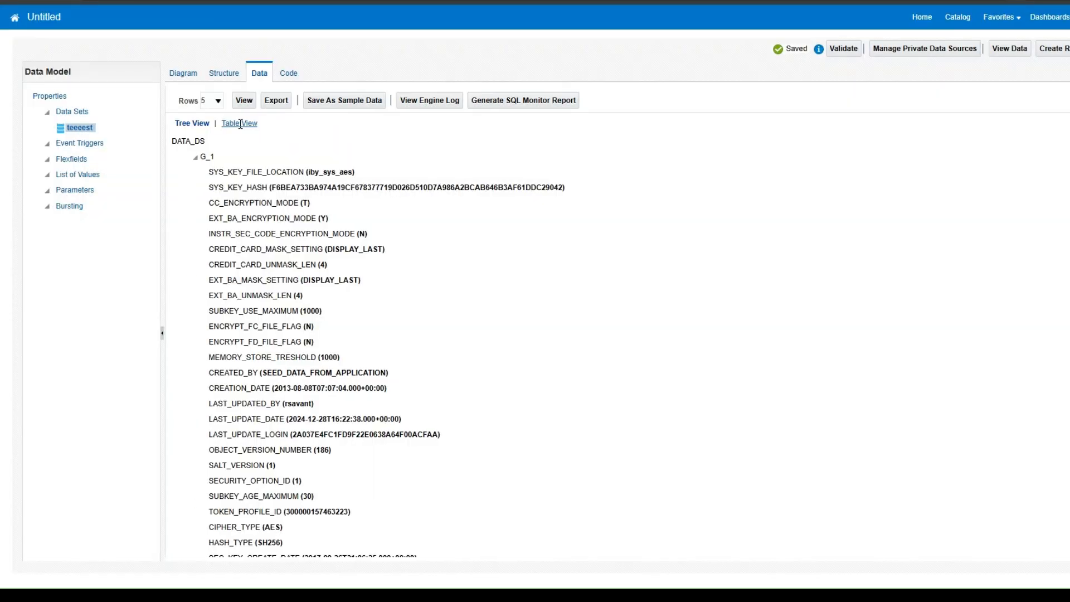
pyautogui.click(240, 123)
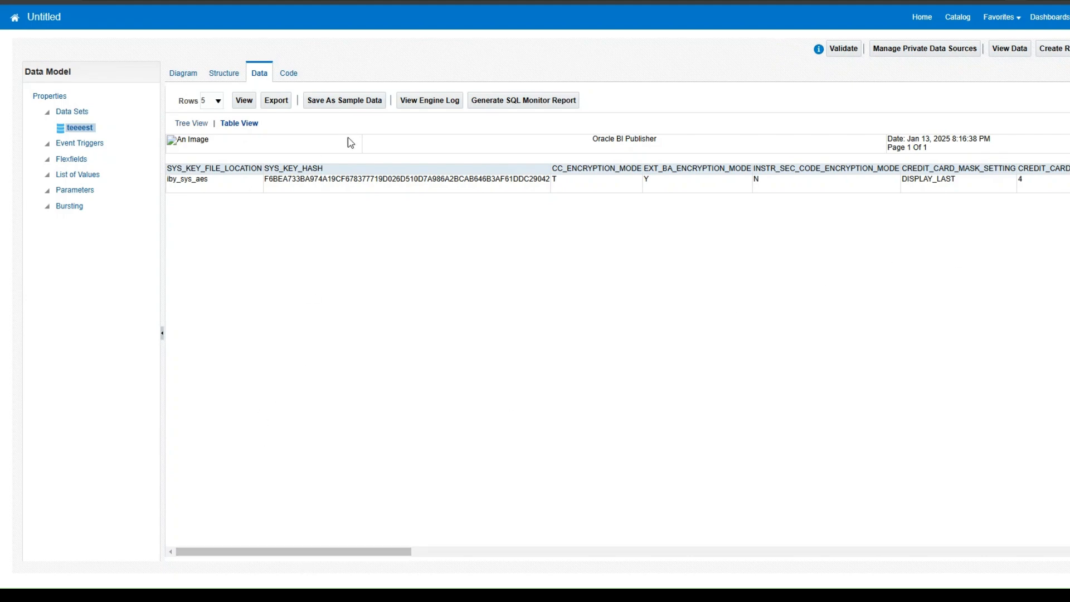
pyautogui.moveTo(358, 552); pyautogui.dragTo(594, 544)
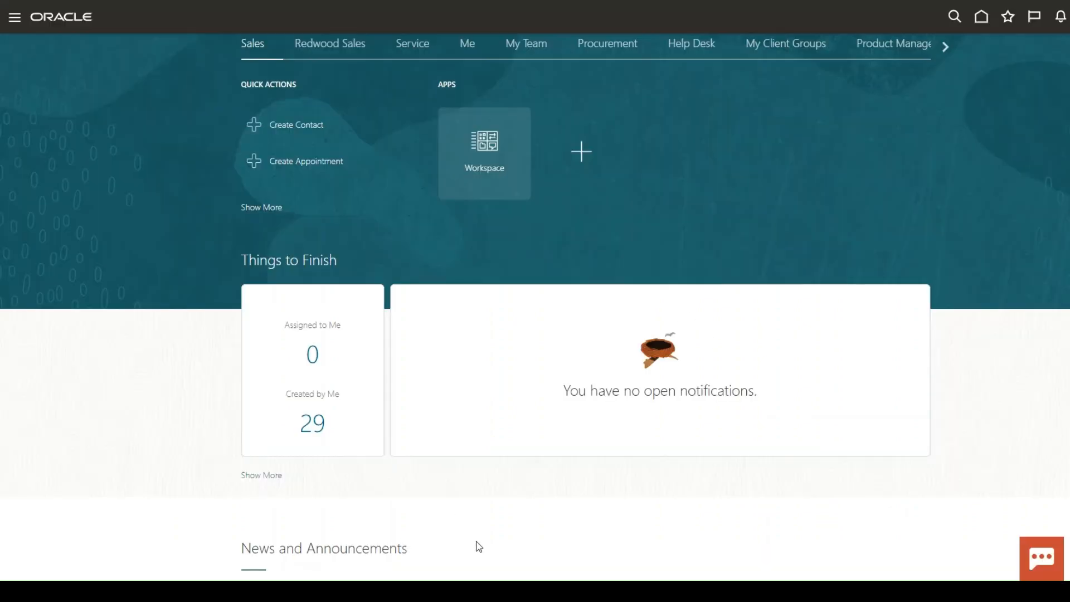
# Open Scheduled Processes from the Tools group of the navigator.
pyautogui.click(14, 22)
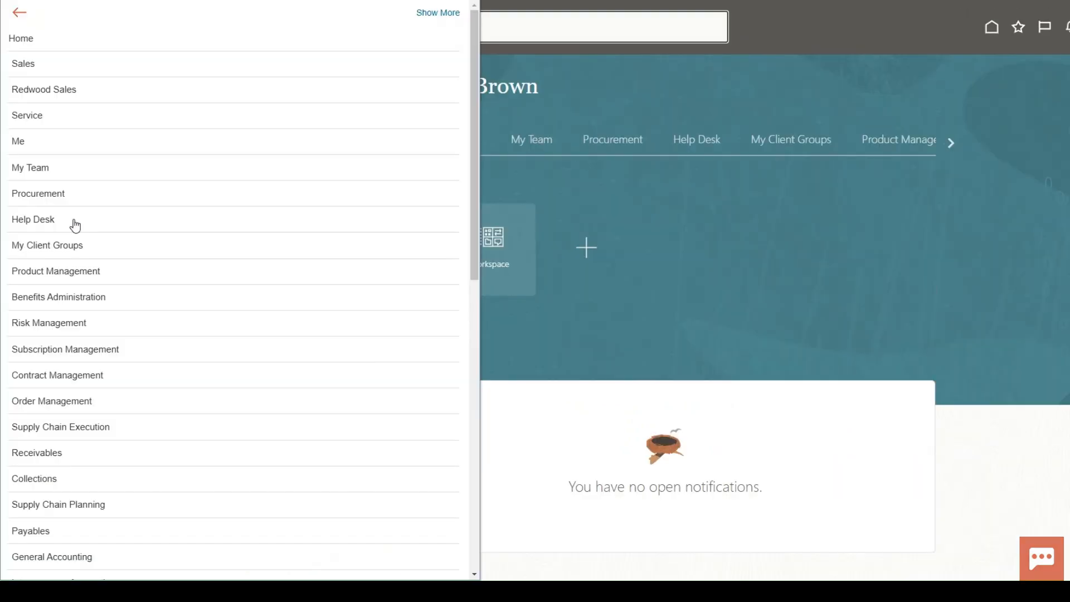
pyautogui.scroll(-8, 74, 225)
pyautogui.scroll(-2, 130, 337)
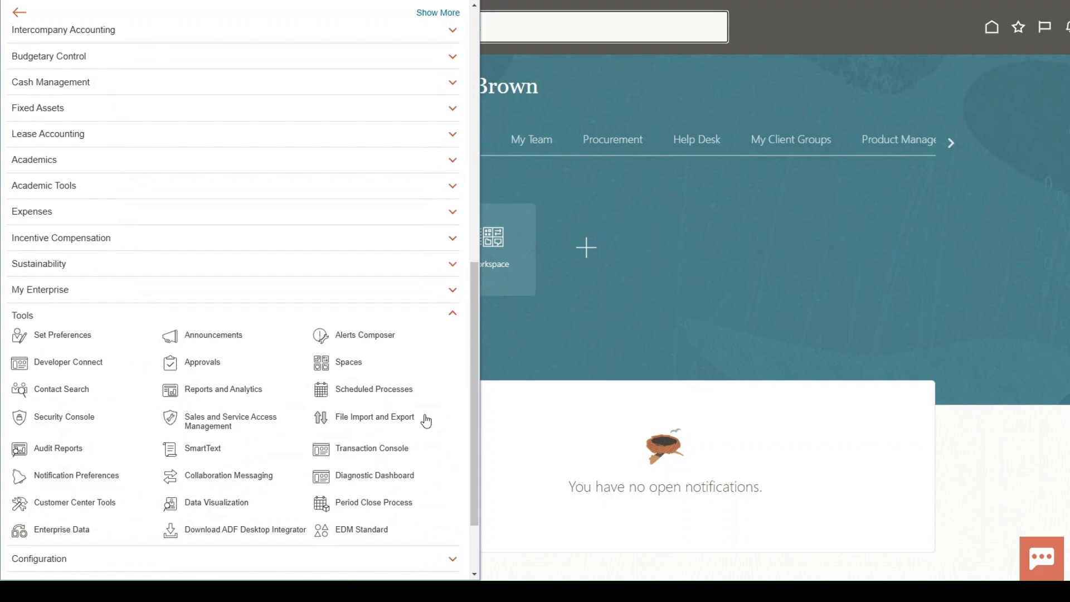
pyautogui.click(373, 388)
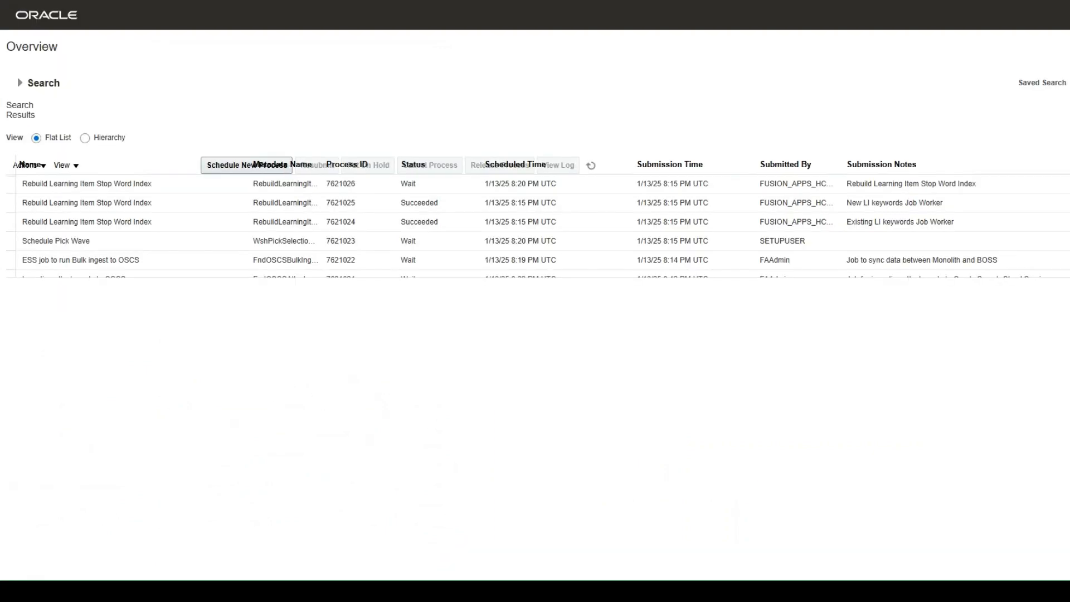
# Schedule a new process and choose the Import Security Credential Job.
pyautogui.click(122, 168)
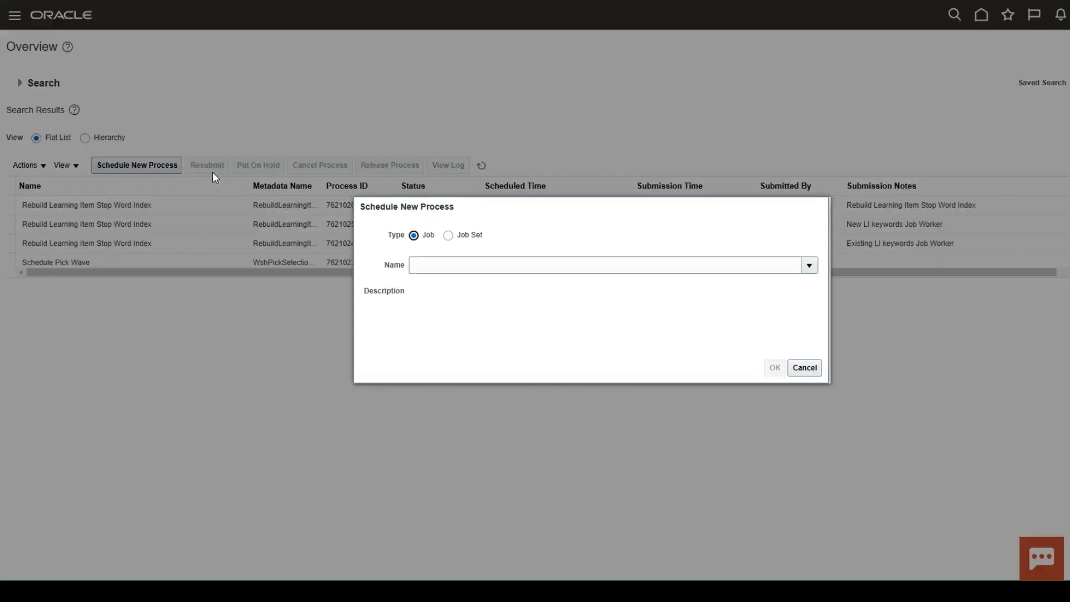
pyautogui.click(598, 267)
pyautogui.hotkey('ctrl', 'v')
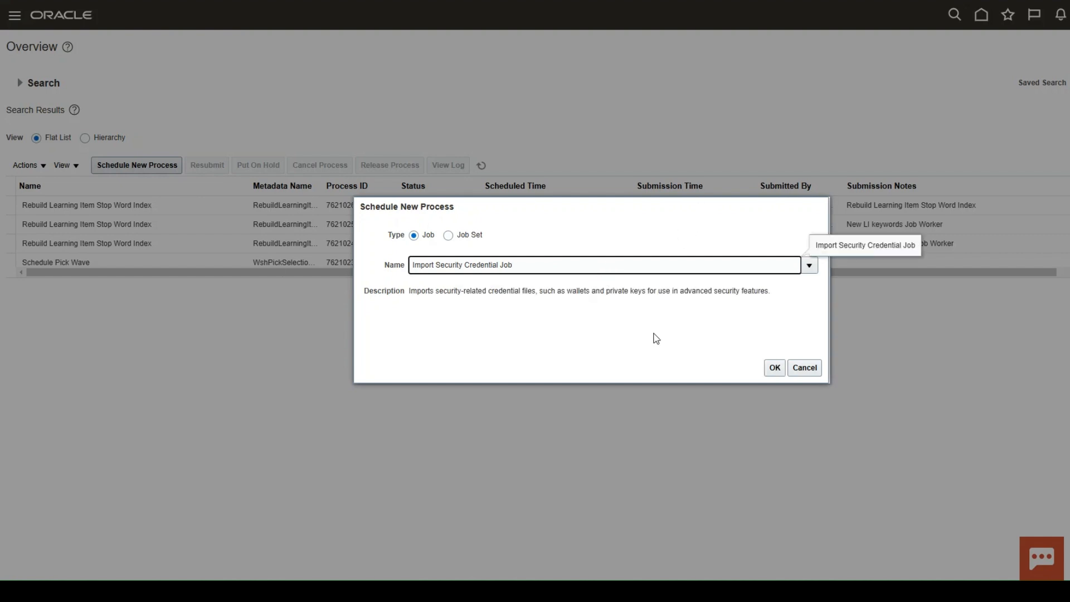
pyautogui.click(775, 367)
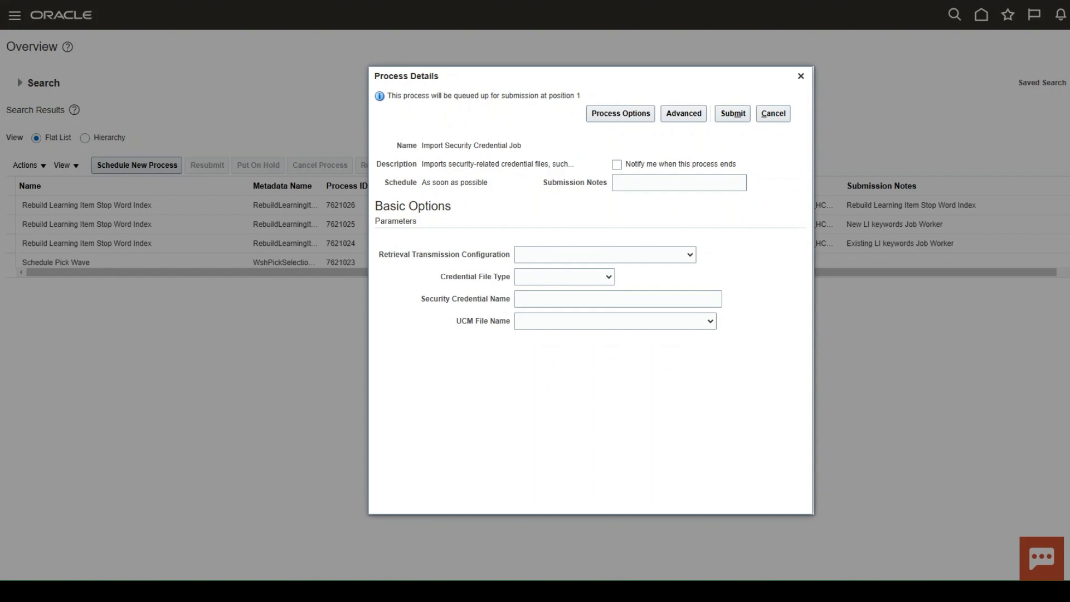
# Set Credential File Type to Export Payments Wallet and submit the process.
pyautogui.click(633, 258)
pyautogui.click(564, 276)
pyautogui.click(564, 310)
pyautogui.click(736, 114)
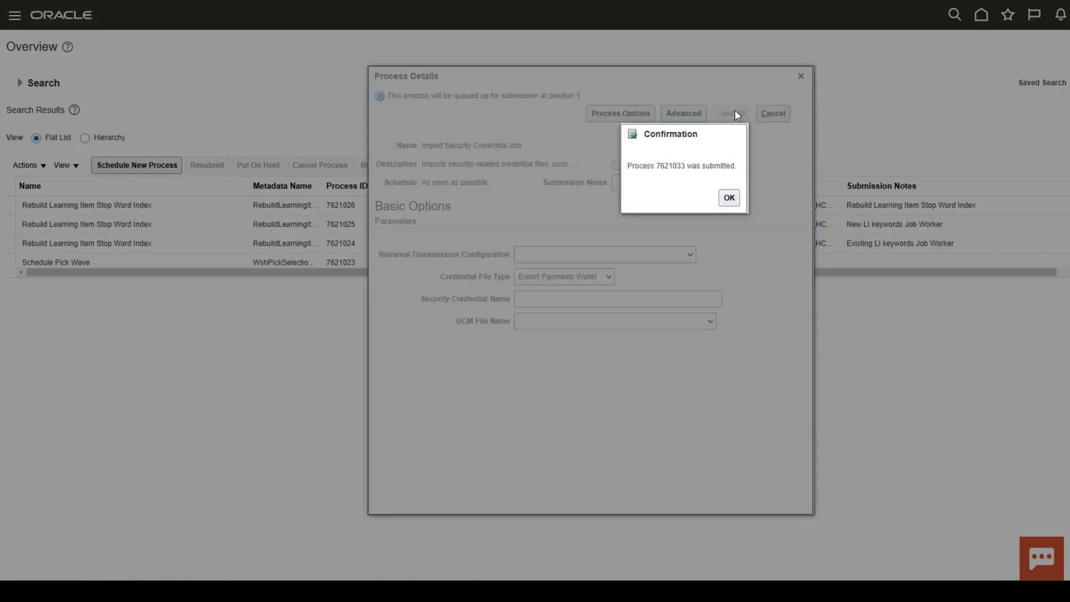
pyautogui.click(728, 199)
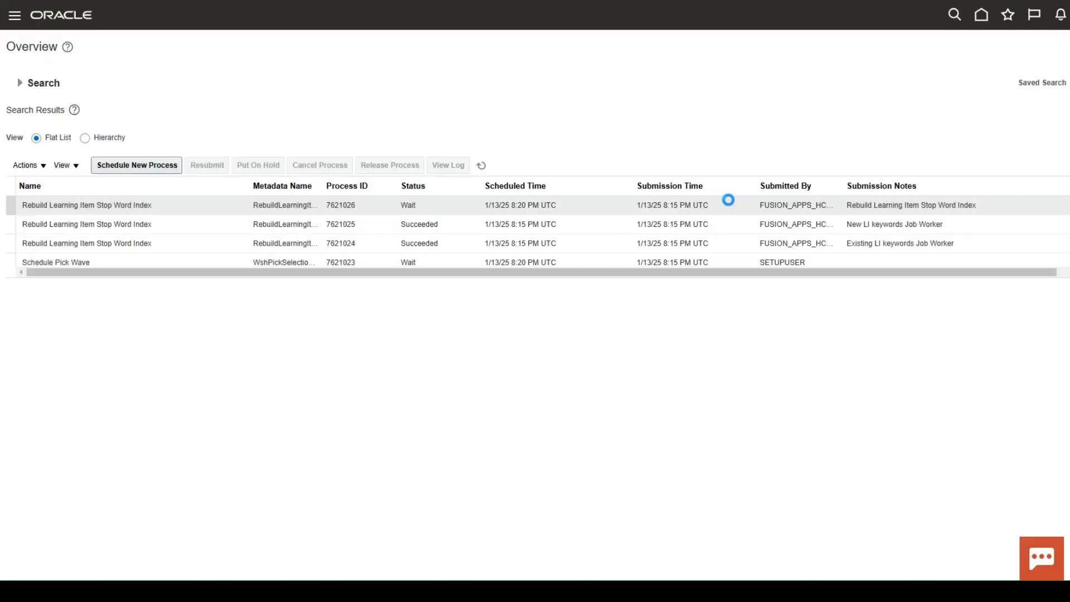
# Refresh the scheduled processes list to check the submitted job's status.
pyautogui.click(482, 167)
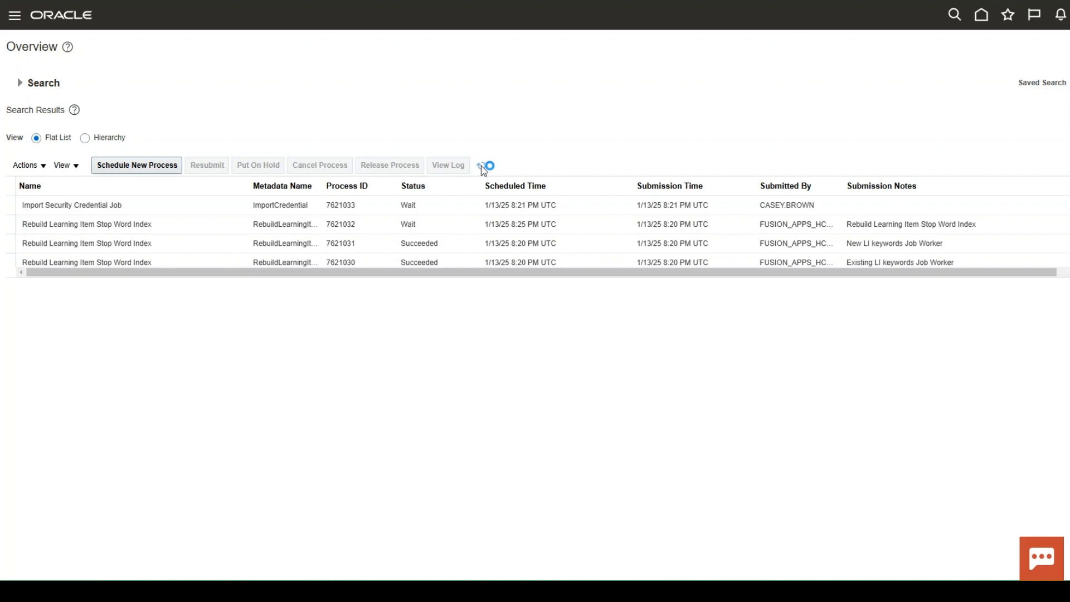
pyautogui.click(482, 166)
pyautogui.click(483, 166)
pyautogui.click(481, 165)
# Open File Import and Export from the Tools group of the navigator.
pyautogui.click(15, 21)
pyautogui.scroll(-3, 179, 322)
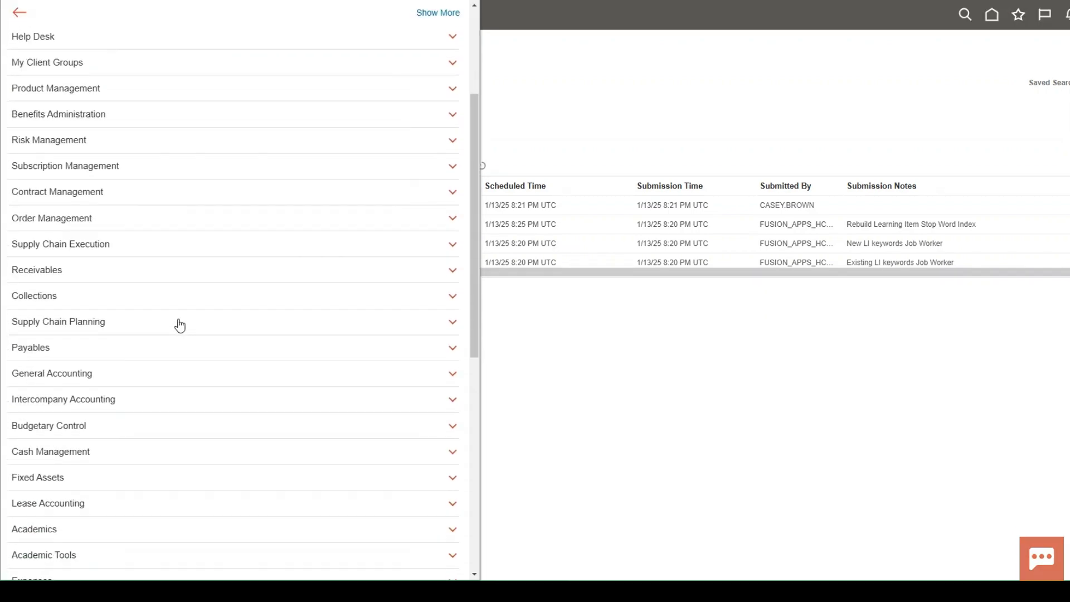
pyautogui.scroll(-8, 179, 325)
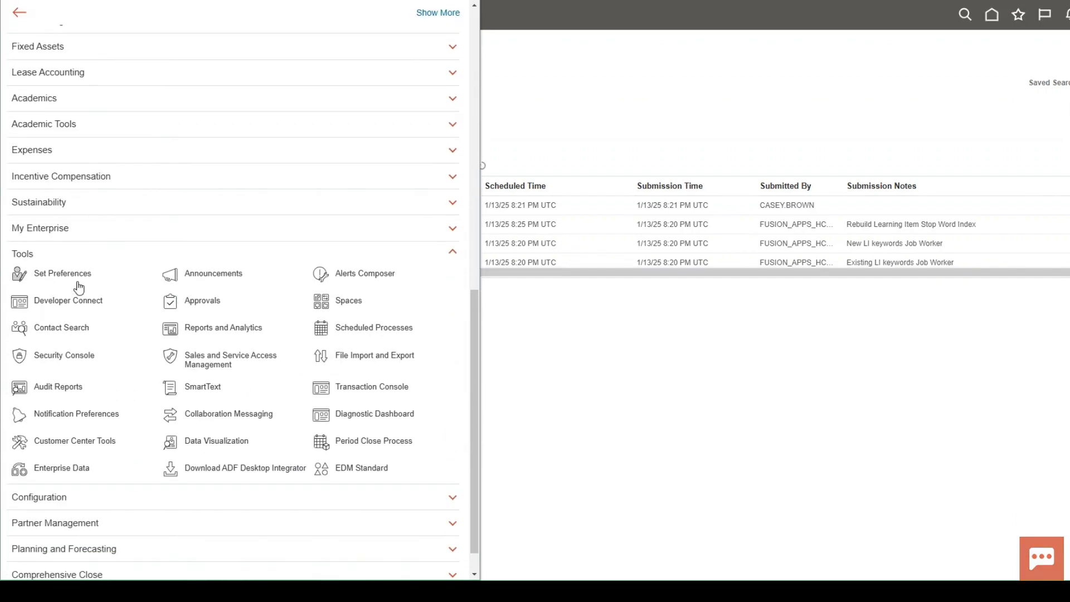
pyautogui.click(380, 360)
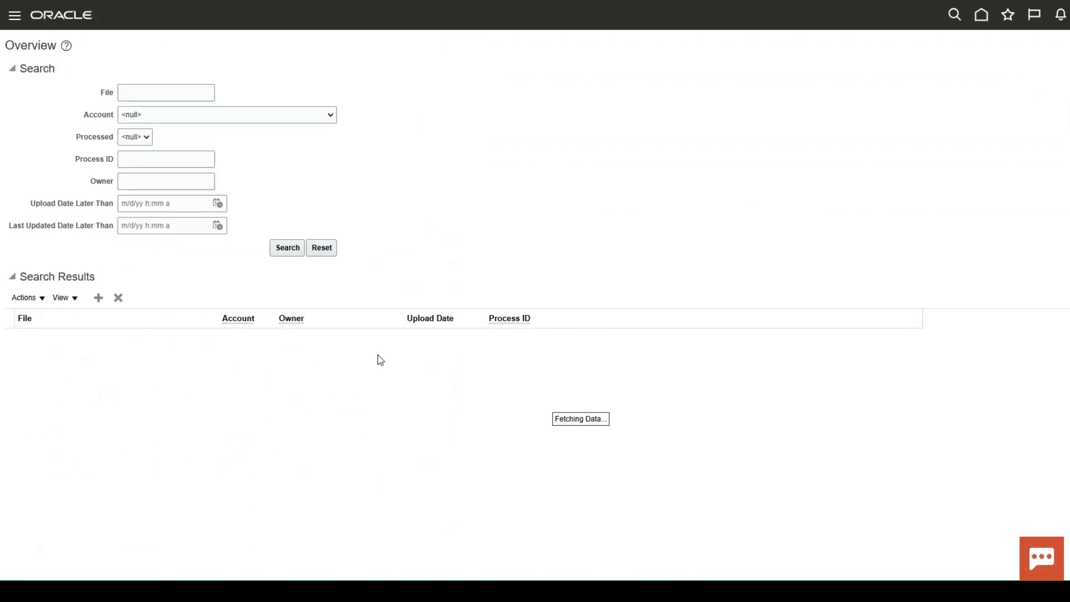
# Search for all uploaded files in File Import and Export.
pyautogui.click(298, 249)
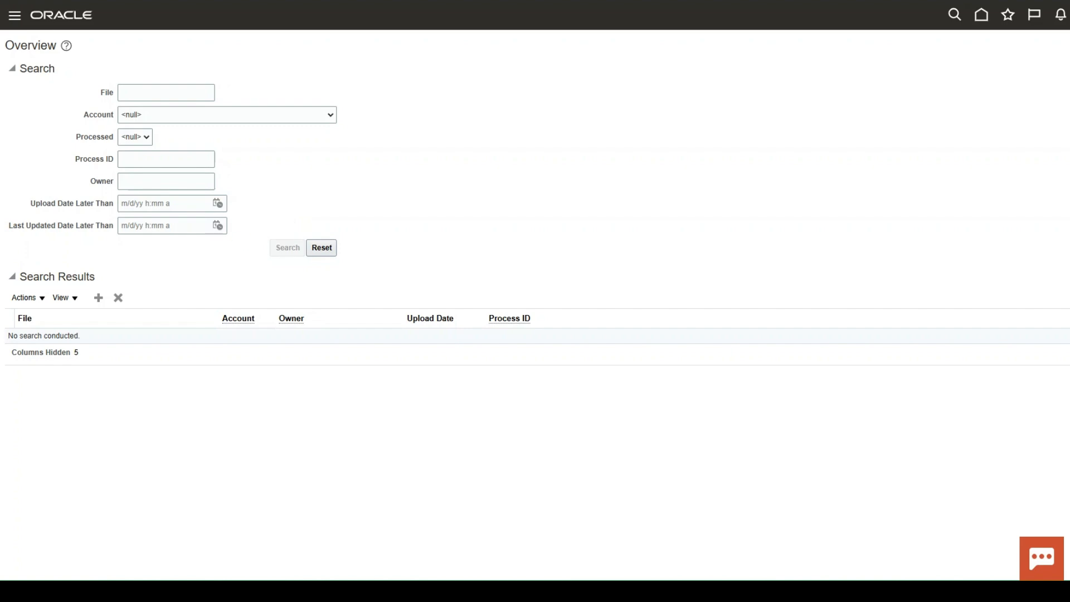
pyautogui.click(159, 92)
pyautogui.click(319, 247)
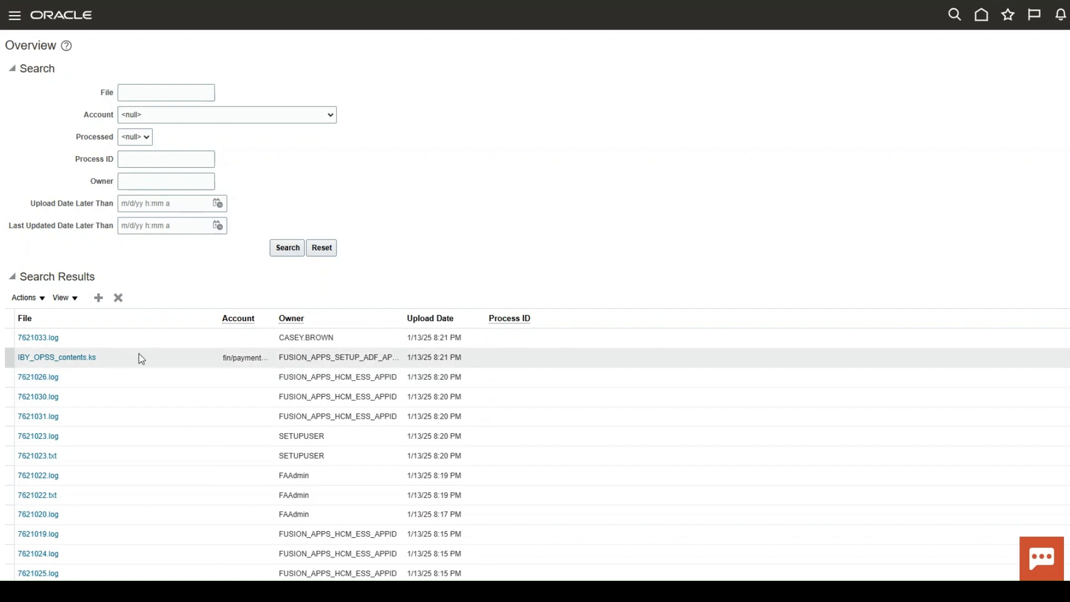
# Open Scheduled Processes from the navigator.
pyautogui.click(14, 18)
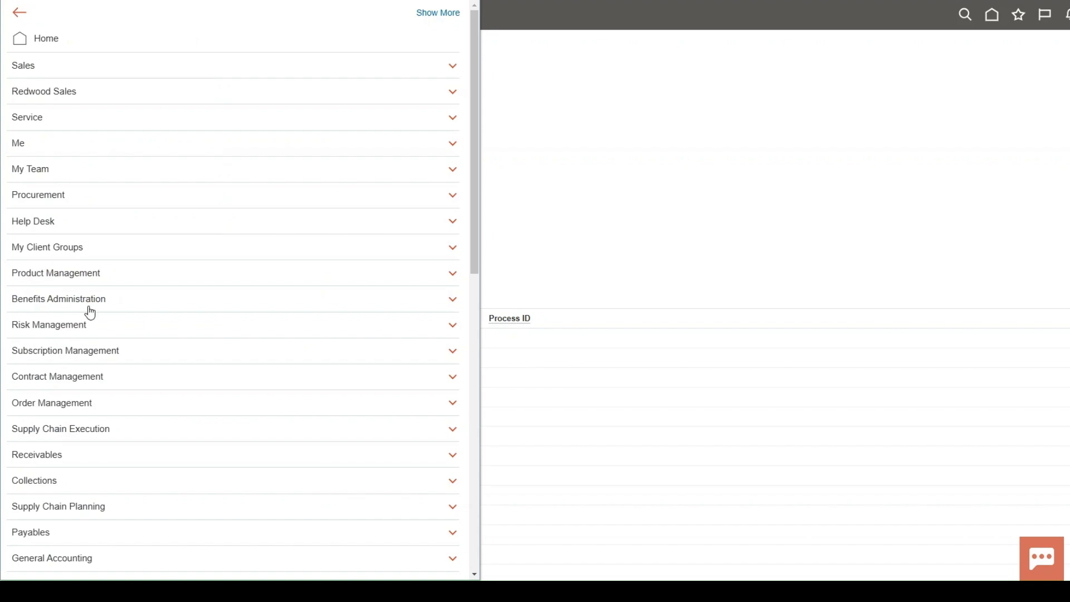
pyautogui.scroll(-2, 148, 365)
pyautogui.scroll(-10, 148, 365)
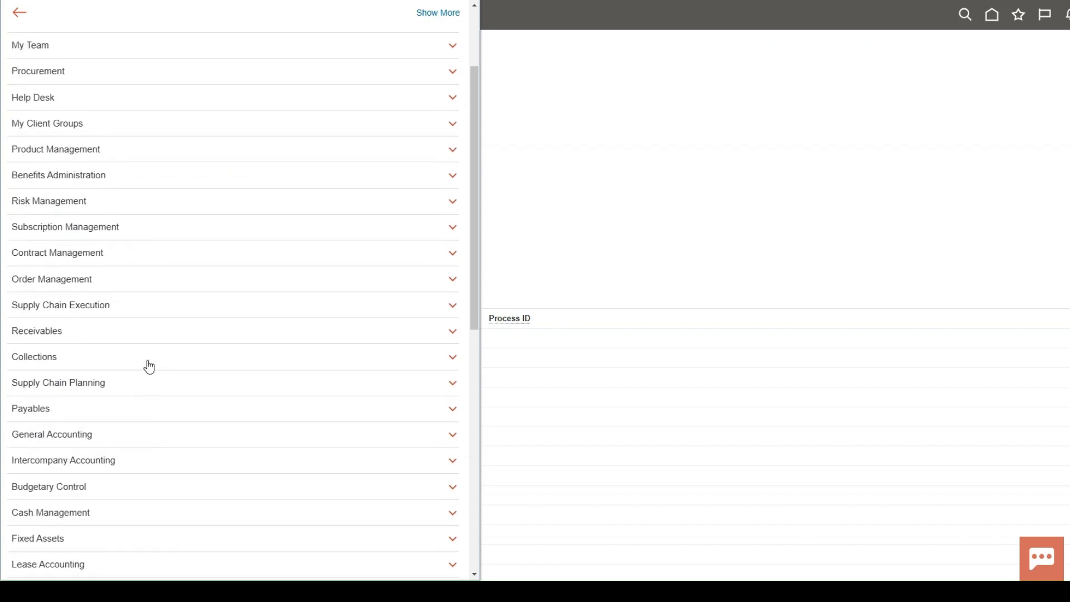
pyautogui.click(375, 390)
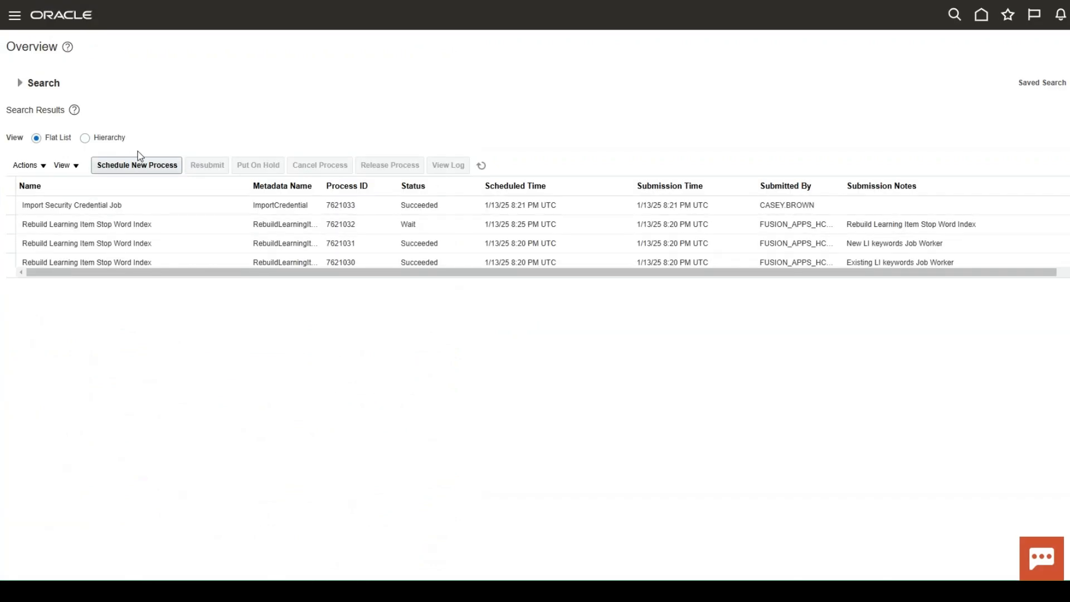
# Schedule a new process, choosing the Import Security Credential Job.
pyautogui.click(141, 171)
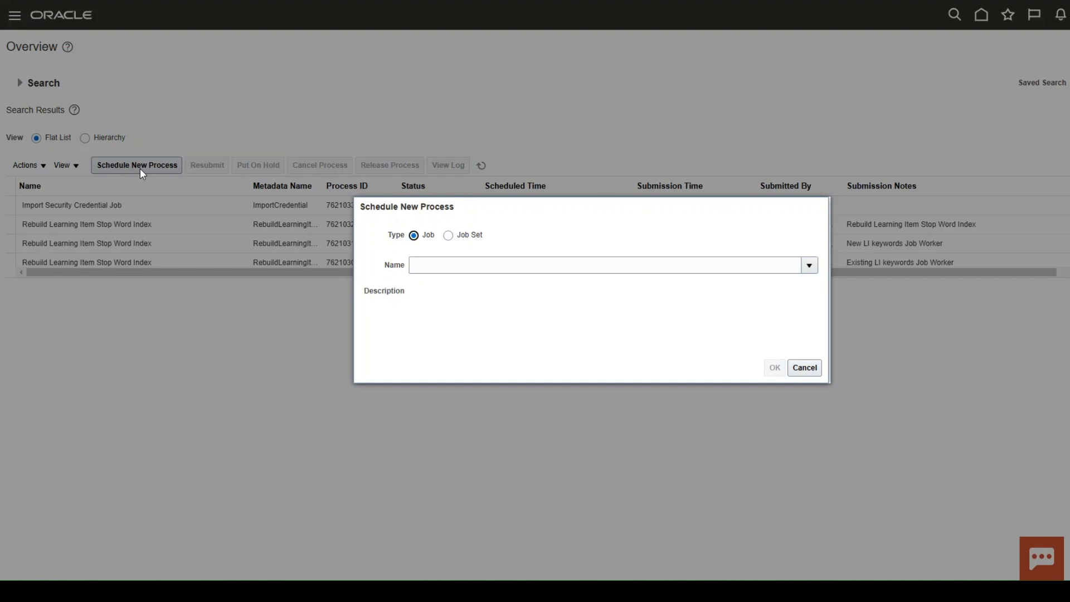
pyautogui.click(548, 267)
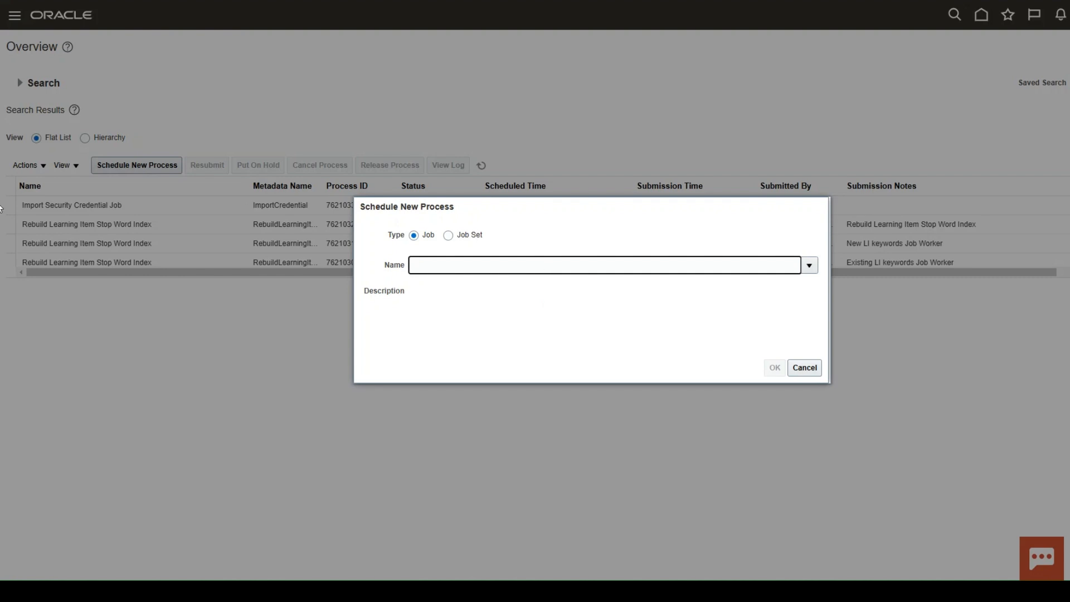
pyautogui.hotkey('ctrl', 'v')
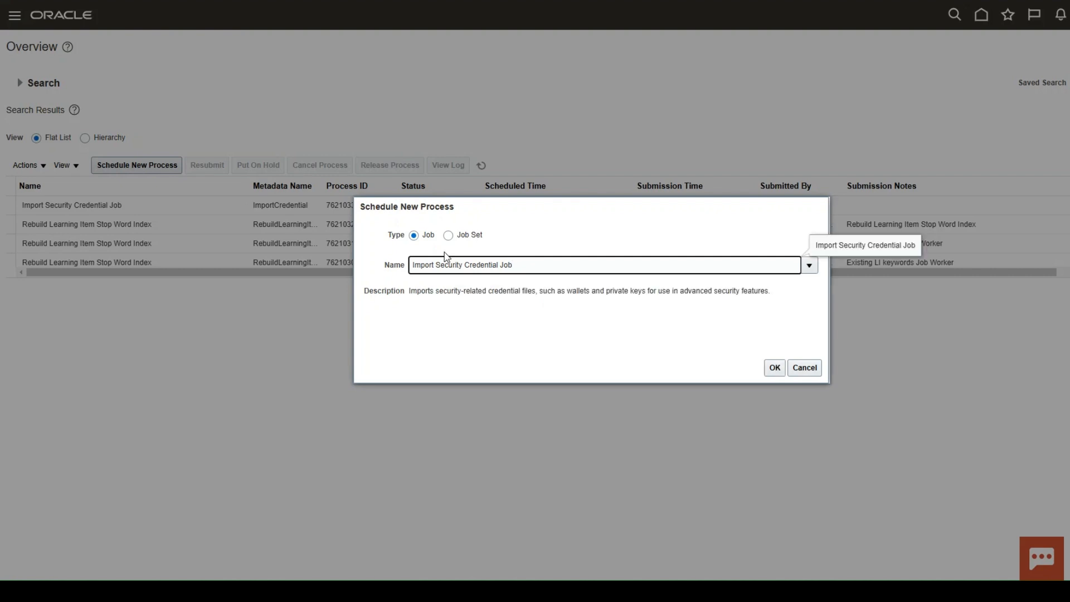
pyautogui.click(780, 366)
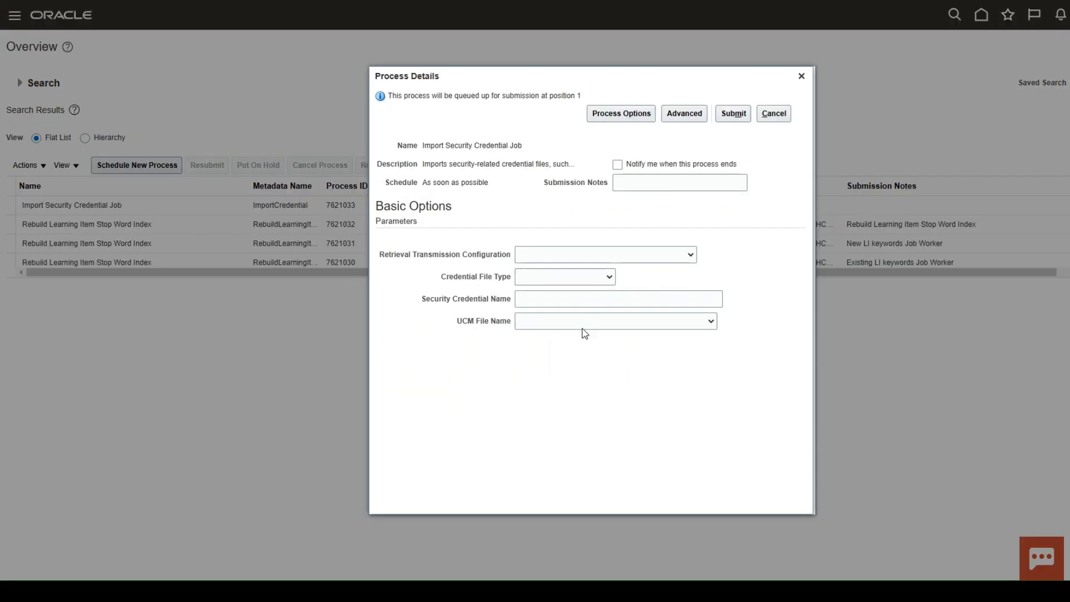
# Set Credential File Type to Import Payments Wallet, pick UCMFA06182801 IBY_OPSS_contents.ks as UCM File Name, and submit.
pyautogui.click(559, 341)
pyautogui.click(629, 321)
pyautogui.click(585, 325)
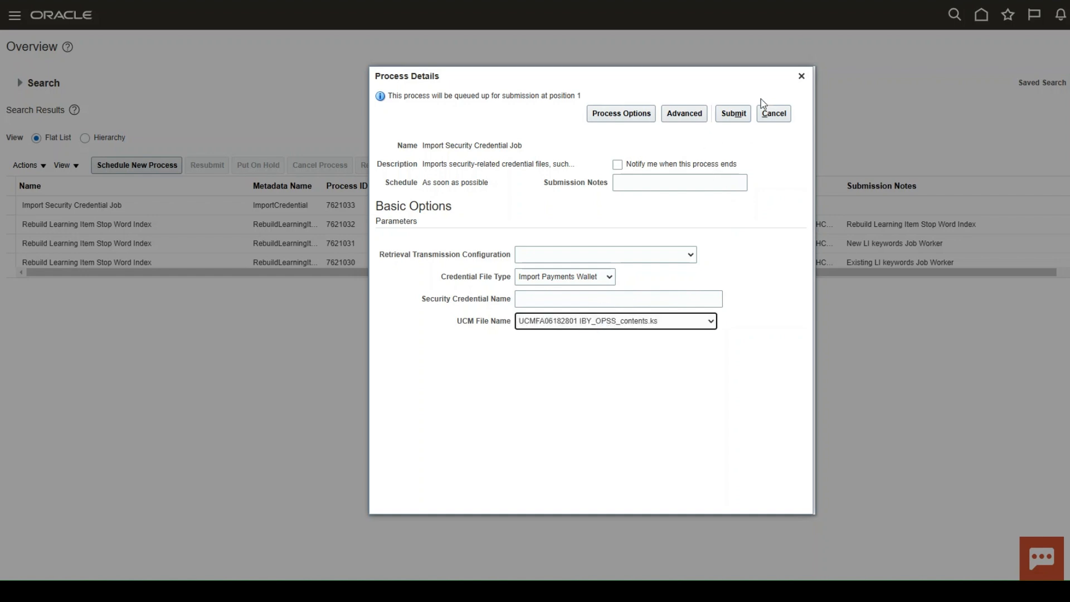
pyautogui.click(735, 115)
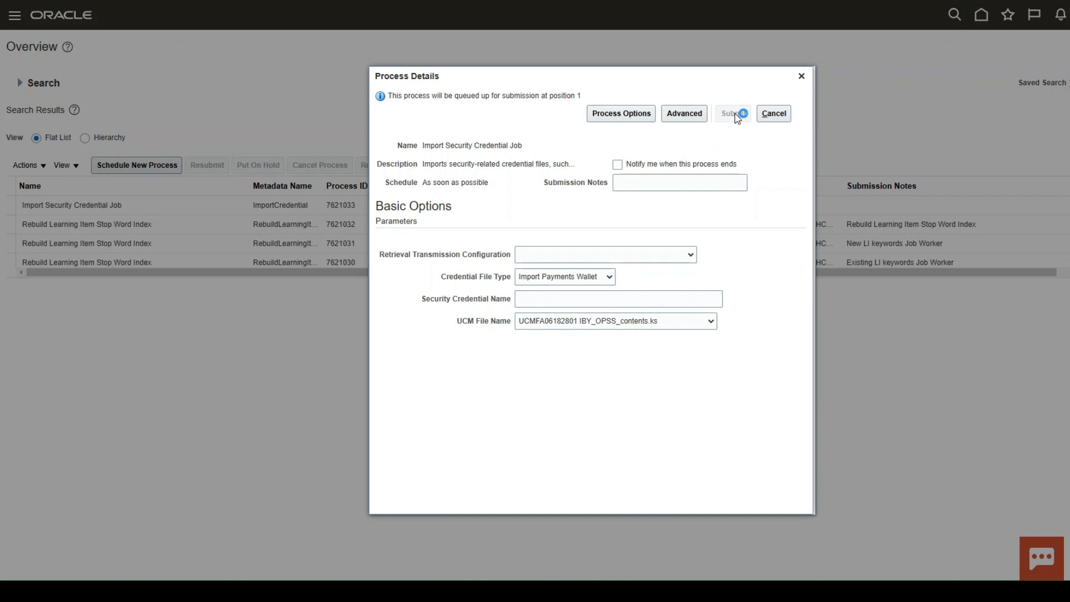
pyautogui.click(729, 200)
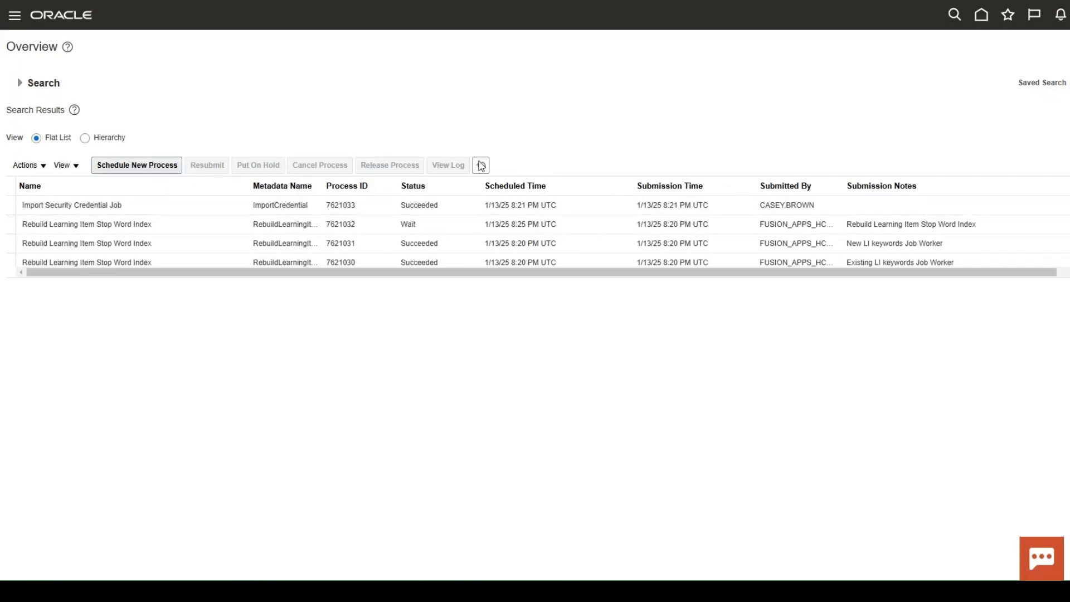
# Refresh the scheduled processes list to check the new job's status.
pyautogui.click(481, 165)
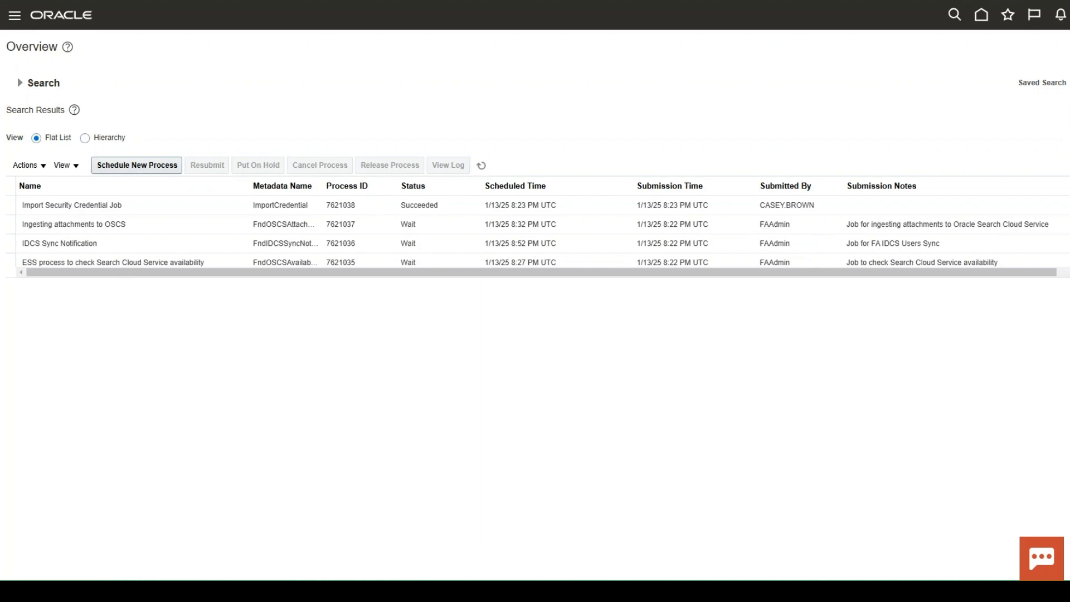
pyautogui.click(483, 169)
pyautogui.click(417, 209)
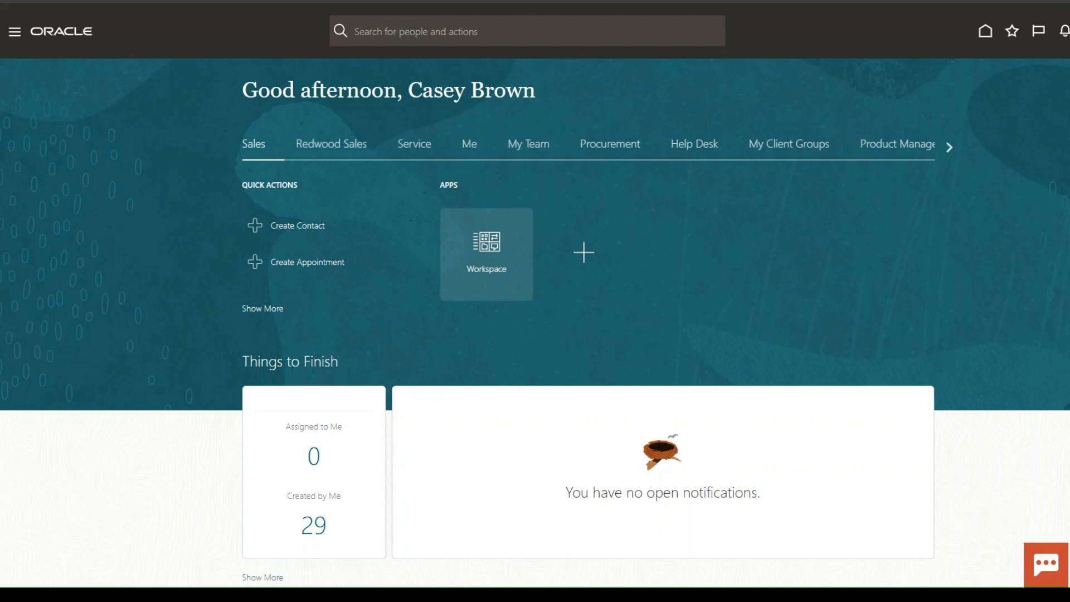
# Open Setup and Maintenance and select the Payments functional area.
pyautogui.click(1069, 31)
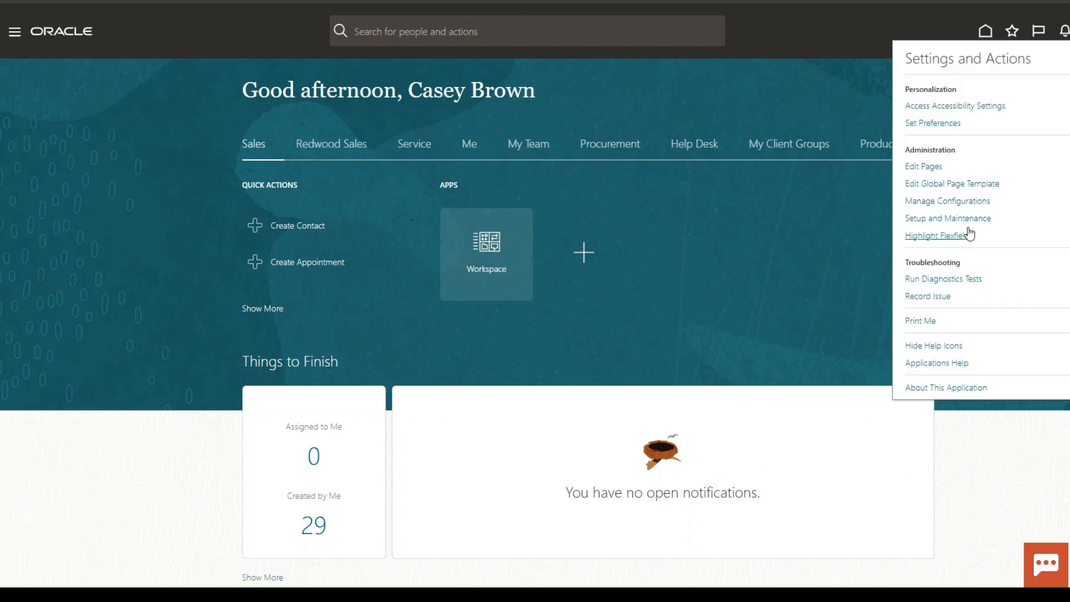
pyautogui.click(971, 222)
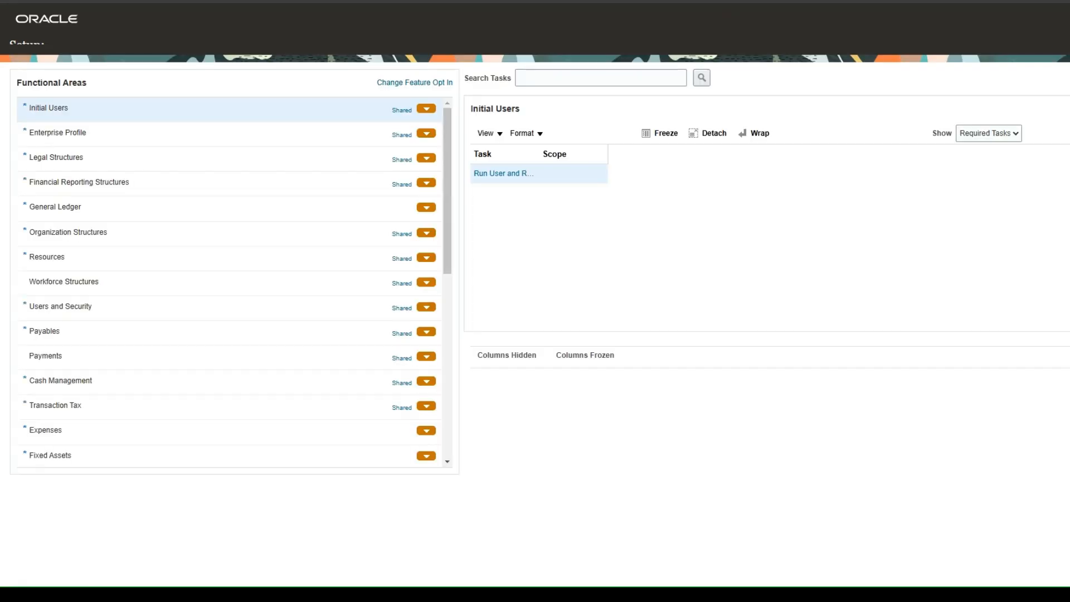
pyautogui.click(60, 349)
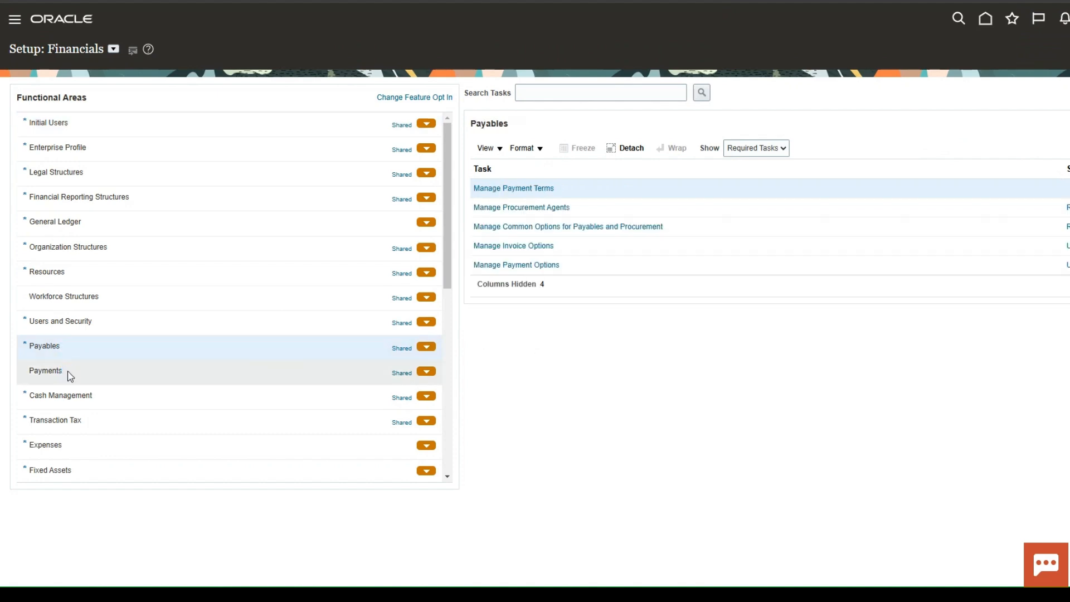
pyautogui.click(66, 372)
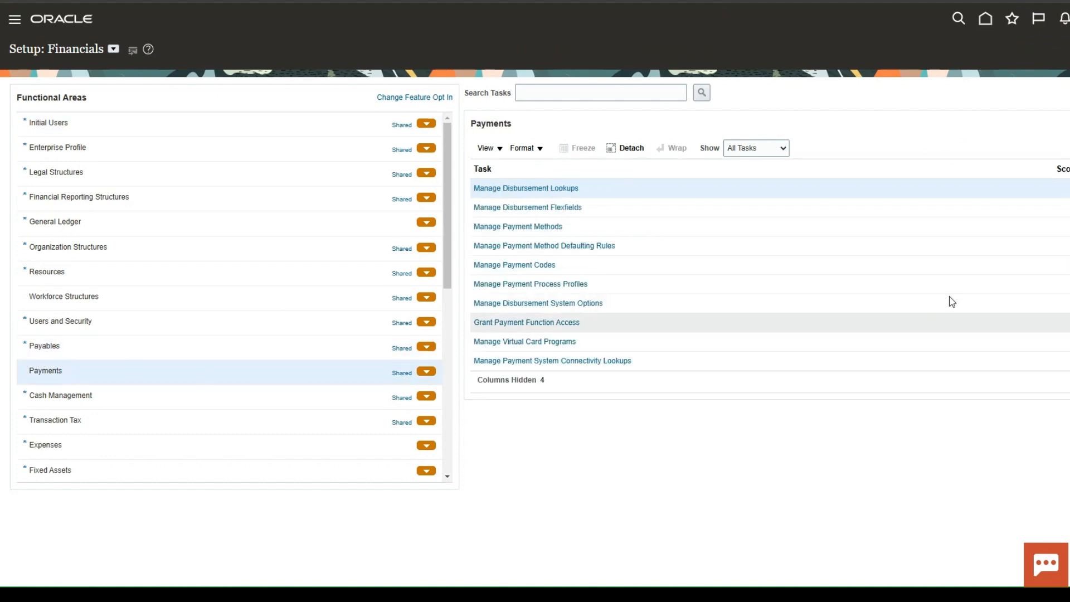
# Search for the Manage Transmission Configurations task and open it.
pyautogui.scroll(-2, 914, 230)
pyautogui.scroll(-3, 913, 229)
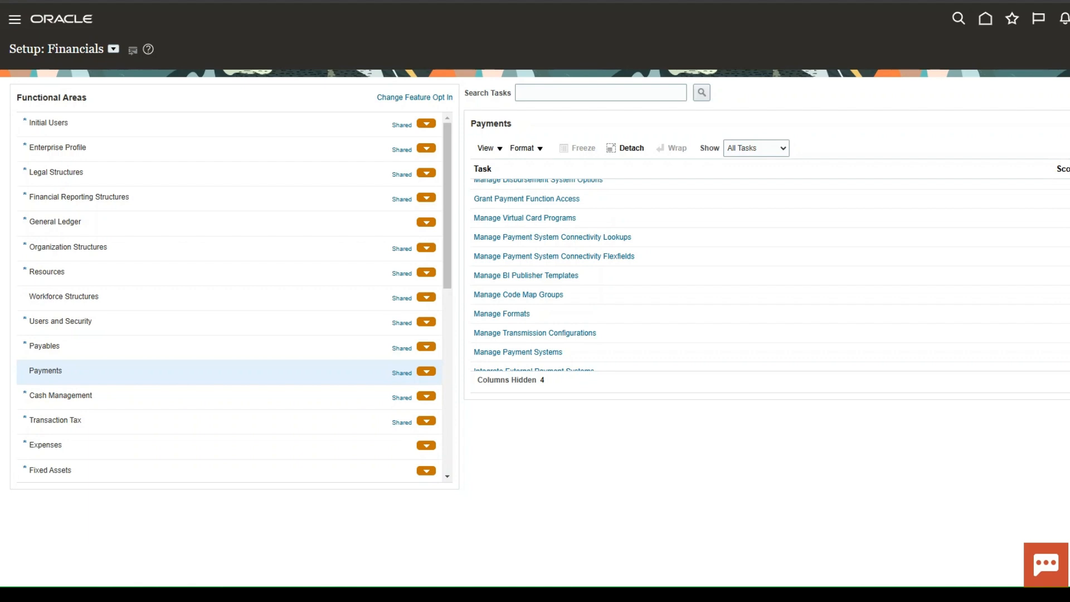
pyautogui.click(1001, 190)
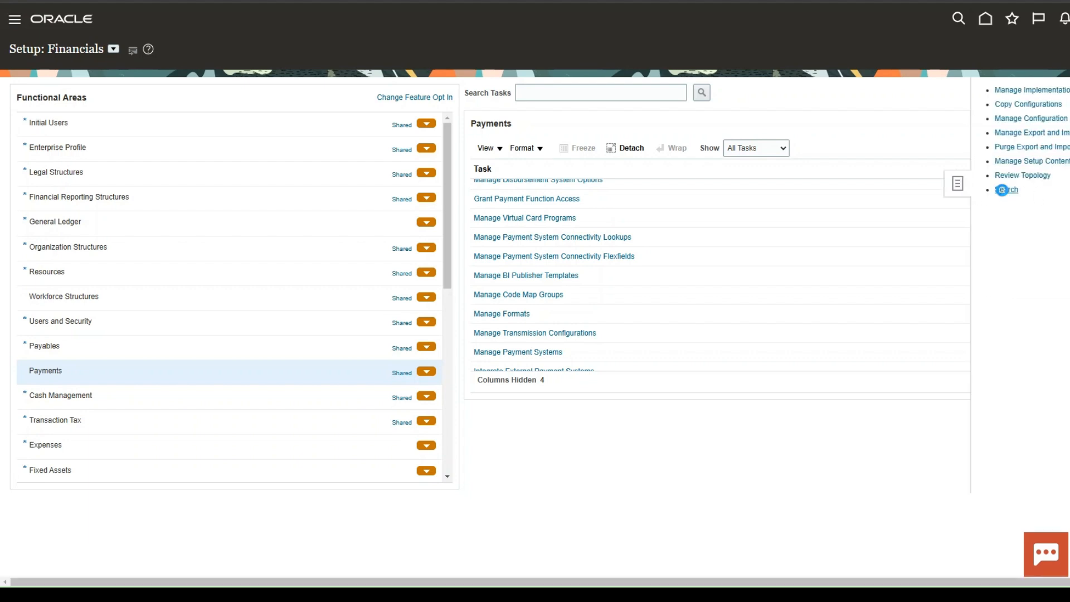
pyautogui.click(340, 93)
pyautogui.write('Manage Transmission Configurations')
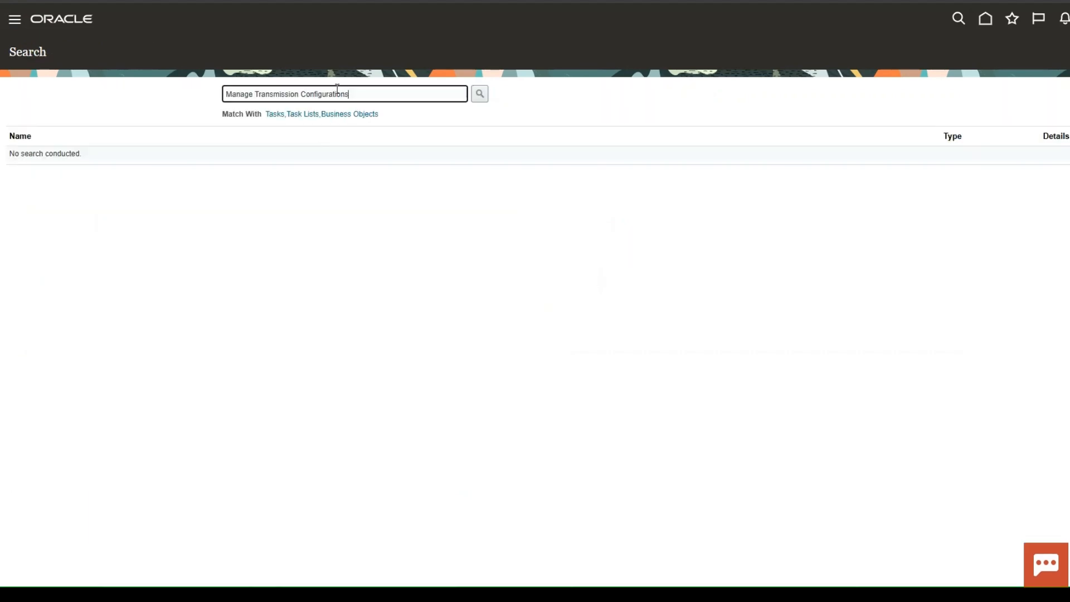
pyautogui.press('Return')
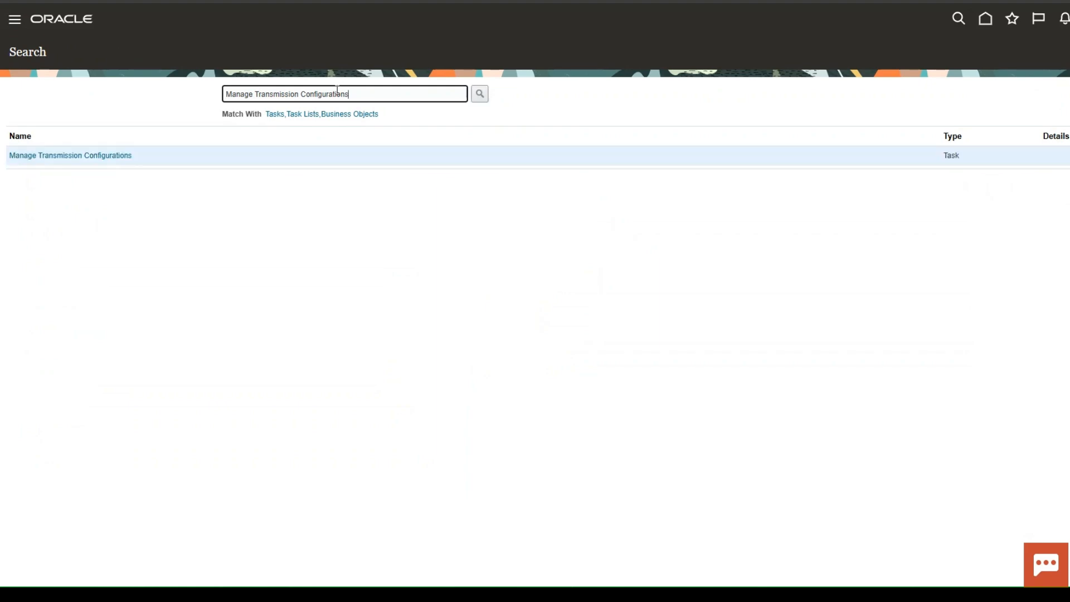
pyautogui.click(93, 155)
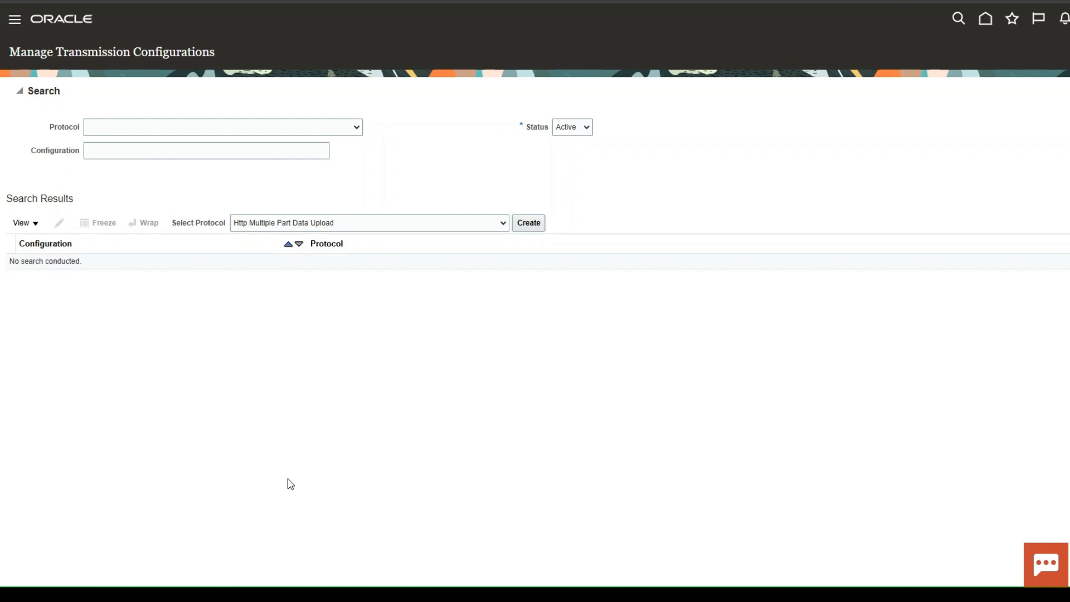
# Create a transmission configuration using the Secure File Transfer Protocol for Static File Names protocol.
pyautogui.click(375, 477)
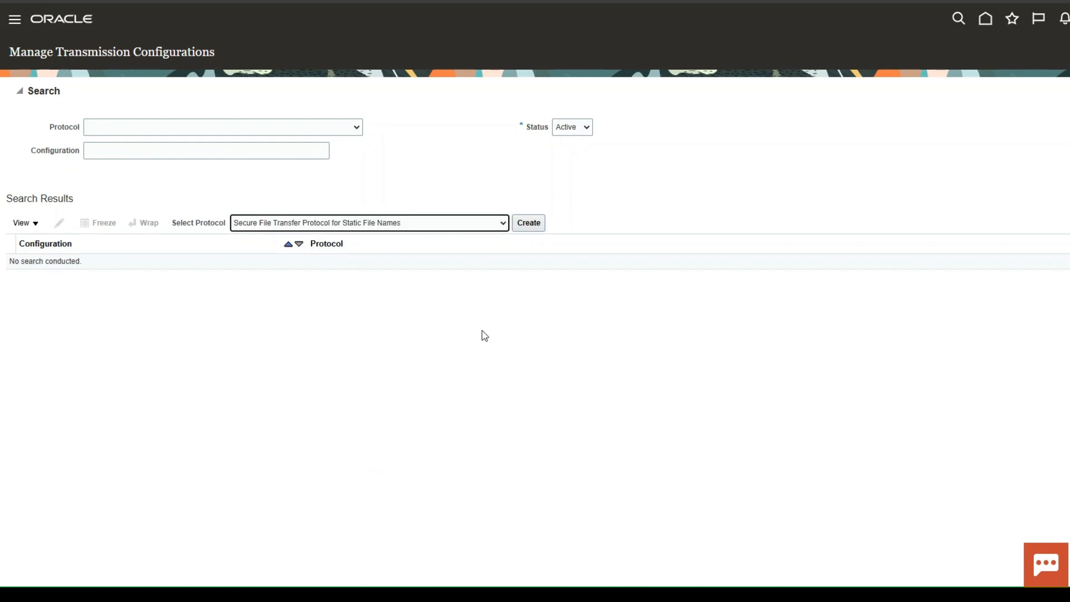
pyautogui.click(529, 221)
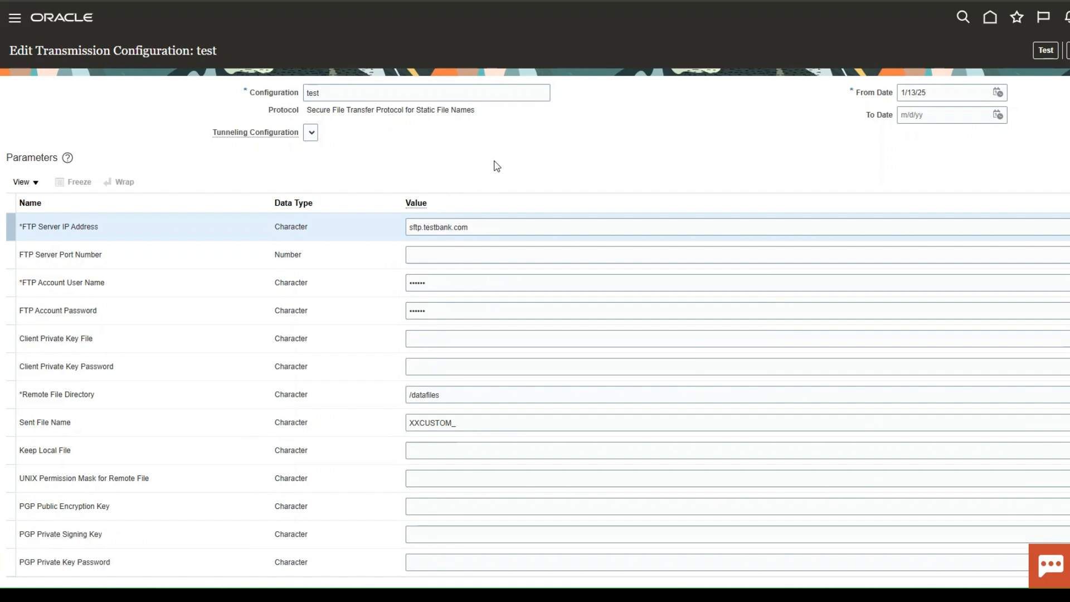
pyautogui.click(495, 224)
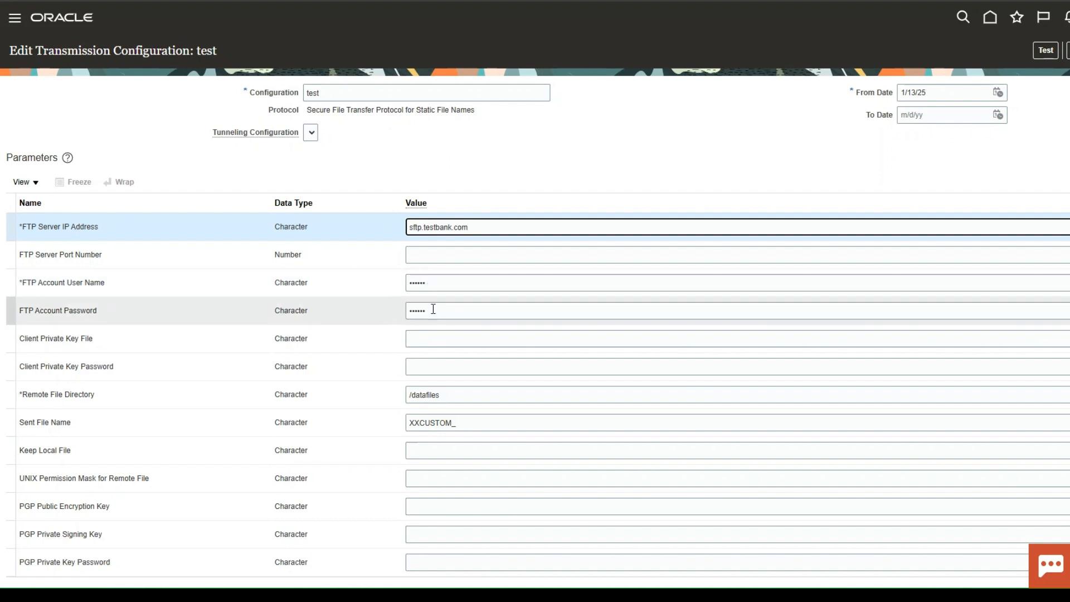
# Enter the client private key password and set the Remote File Directory to /datafiles.
pyautogui.click(464, 366)
pyautogui.write('••••••••')
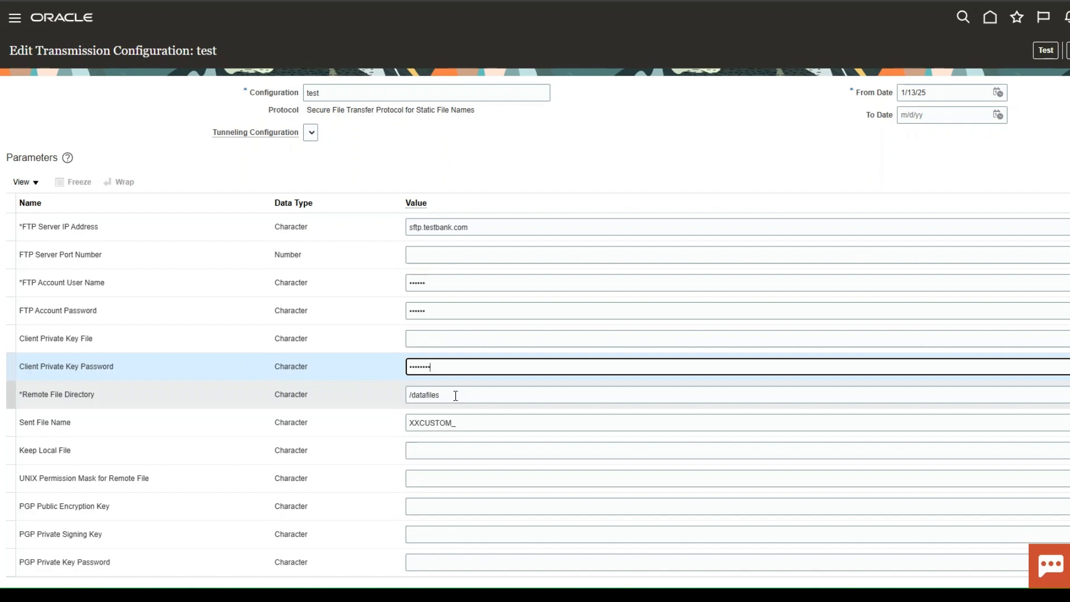
pyautogui.press('Tab')
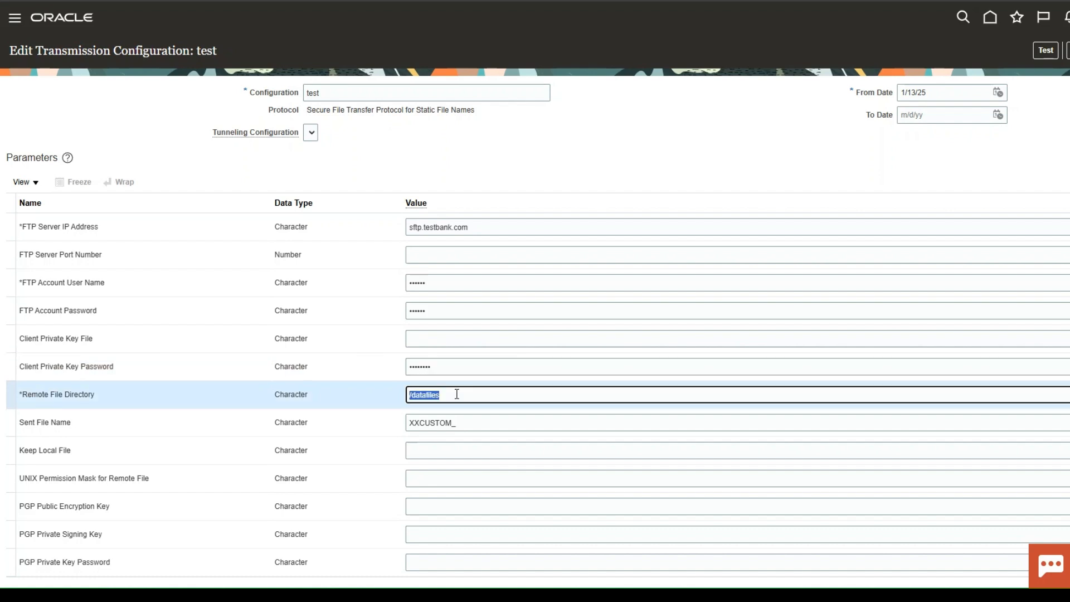
pyautogui.write('/datafiles')
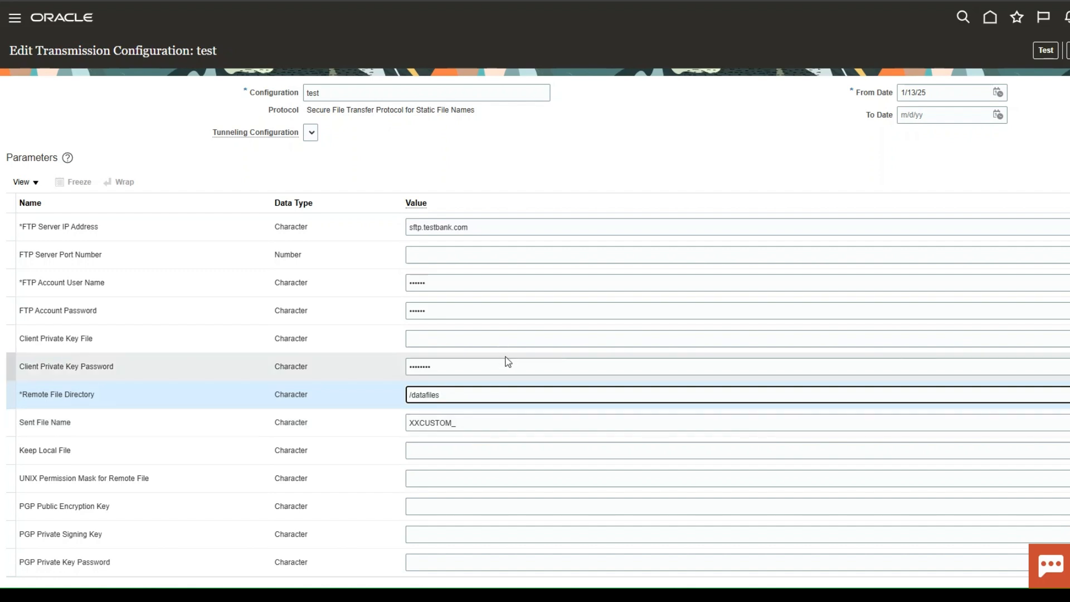
# Create a new RSA secure shell private key of length 3072 for the Client Private Key File.
pyautogui.click(671, 339)
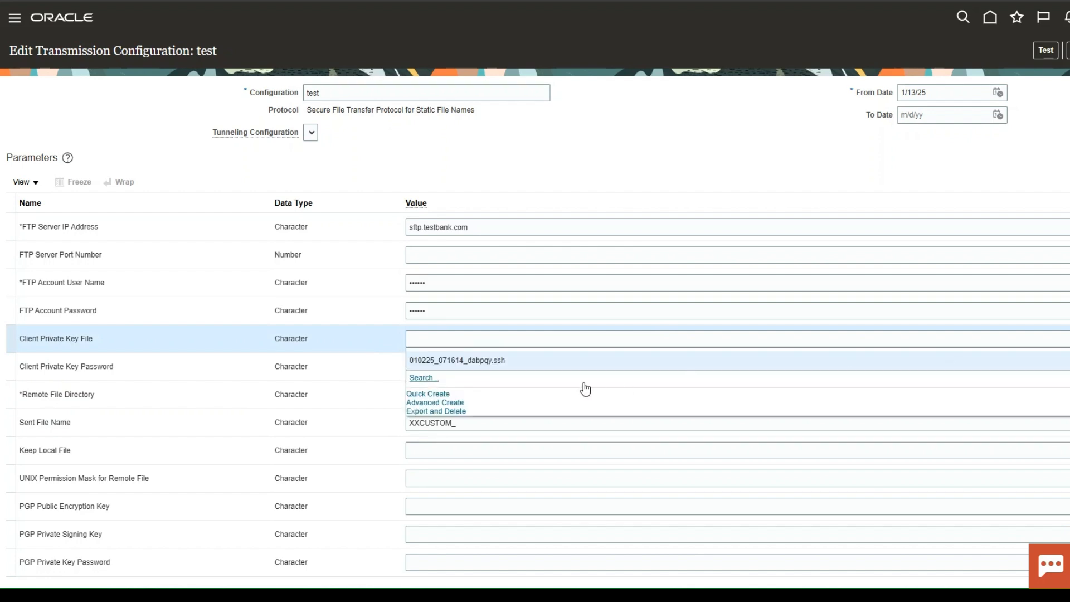
pyautogui.click(458, 402)
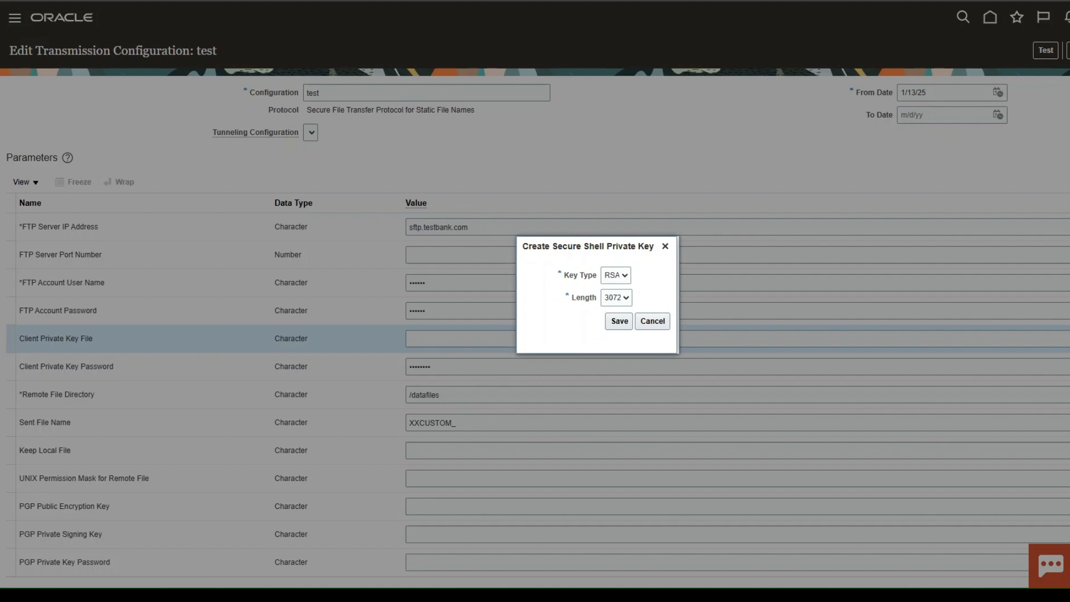
pyautogui.click(615, 275)
pyautogui.click(620, 299)
pyautogui.click(617, 318)
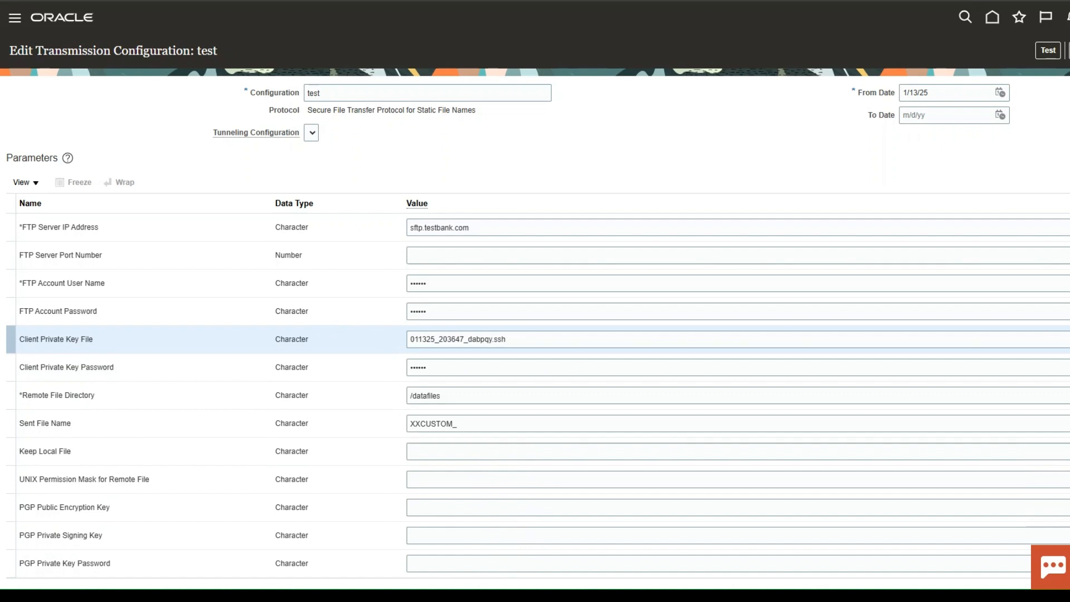
# Export the selected secure shell key using its password, then close the export dialog.
pyautogui.click(1068, 338)
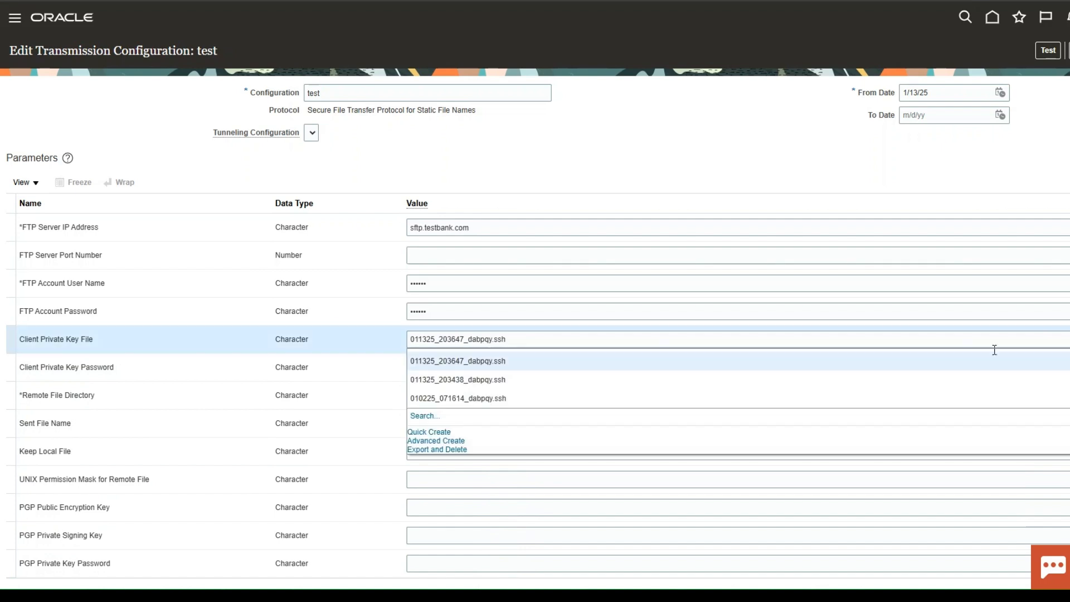
pyautogui.click(422, 449)
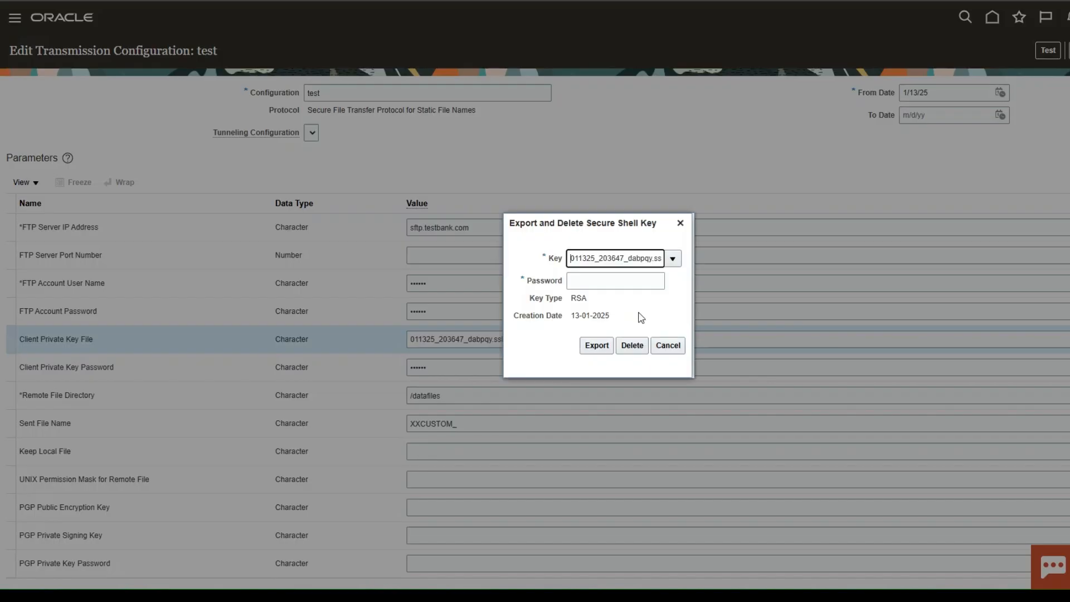
pyautogui.click(611, 282)
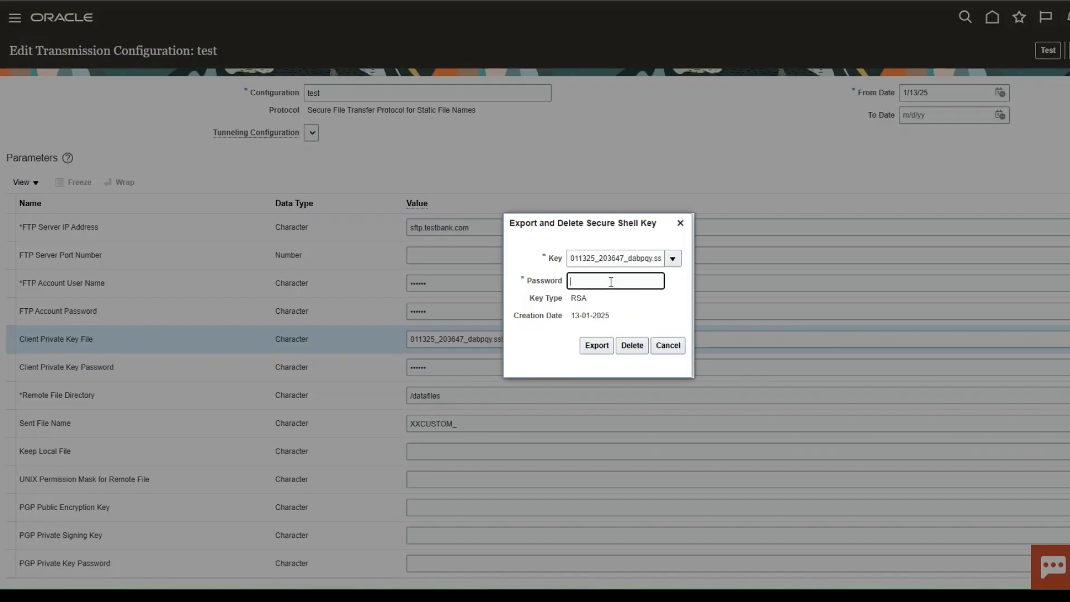
pyautogui.write('********')
pyautogui.click(601, 347)
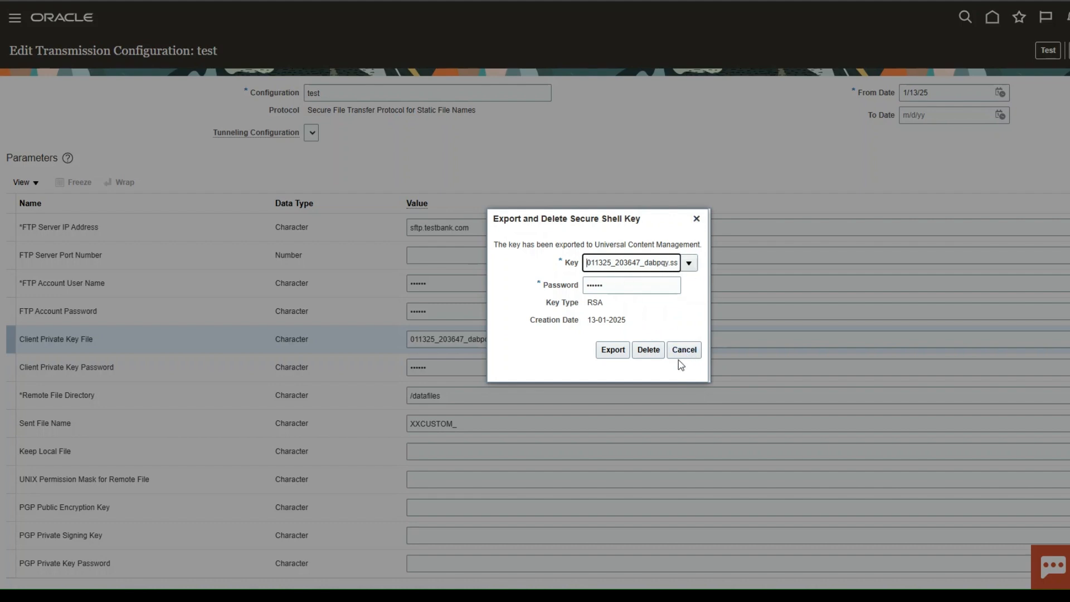
pyautogui.click(648, 350)
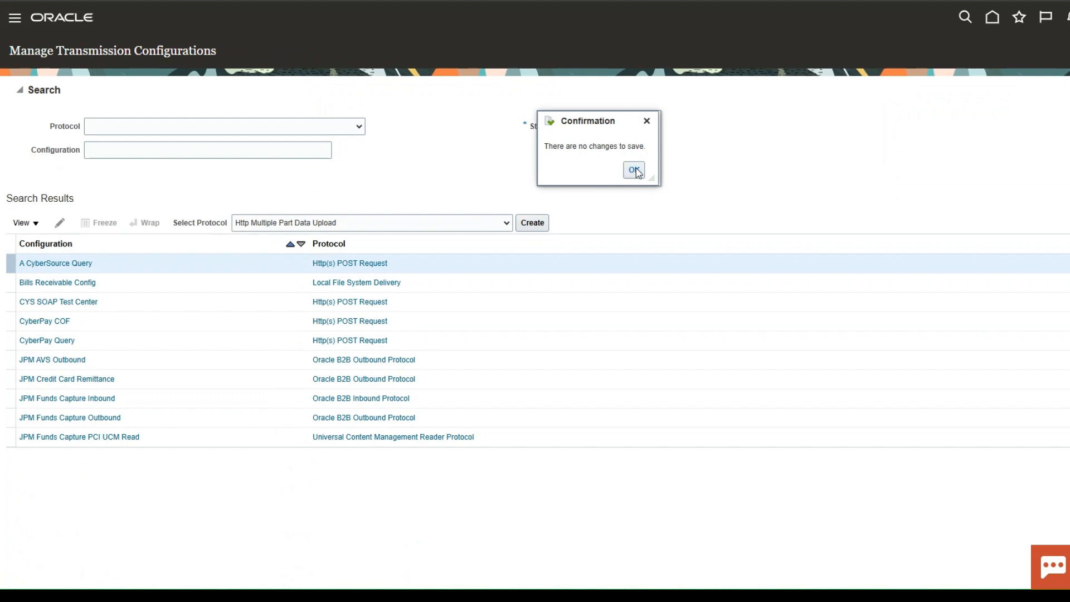
# Open File Import and Export and search for files uploaded later than 1/12/25 8:37 PM.
pyautogui.click(636, 170)
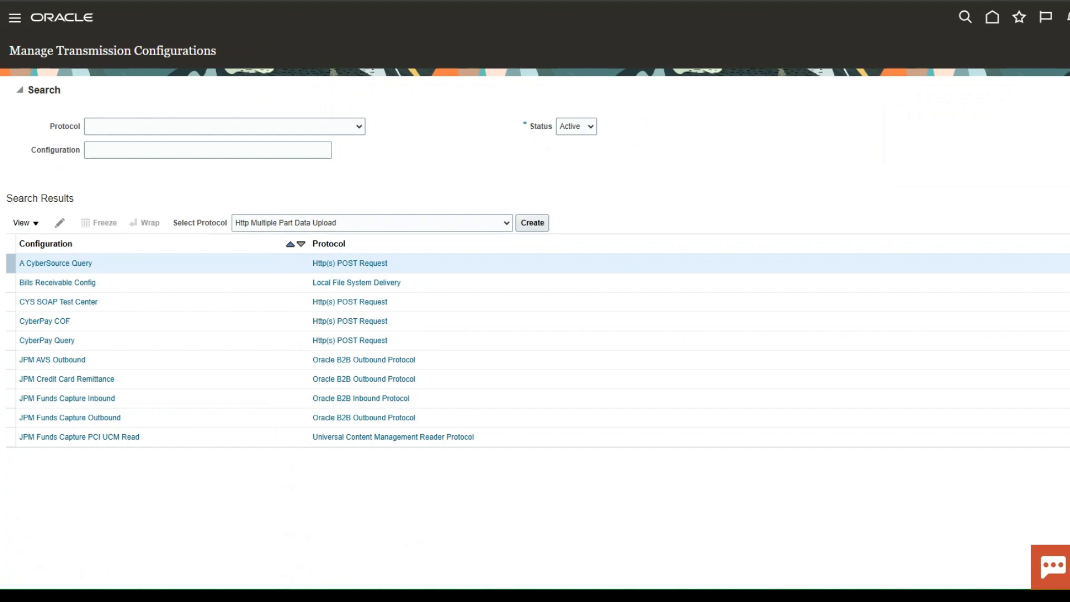
pyautogui.click(15, 26)
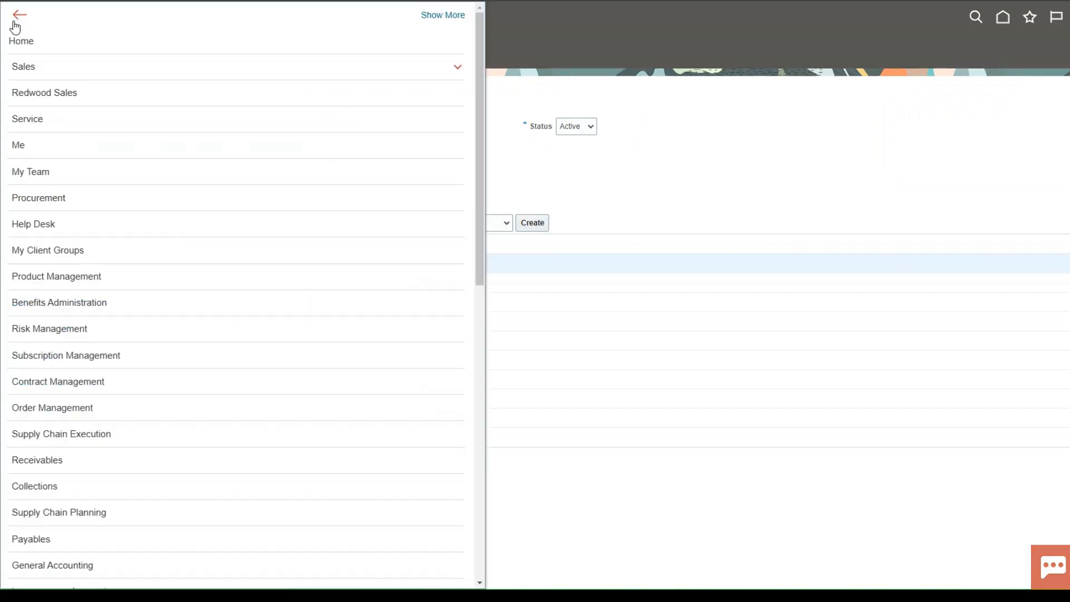
pyautogui.scroll(-10, 125, 274)
pyautogui.scroll(-1, 110, 320)
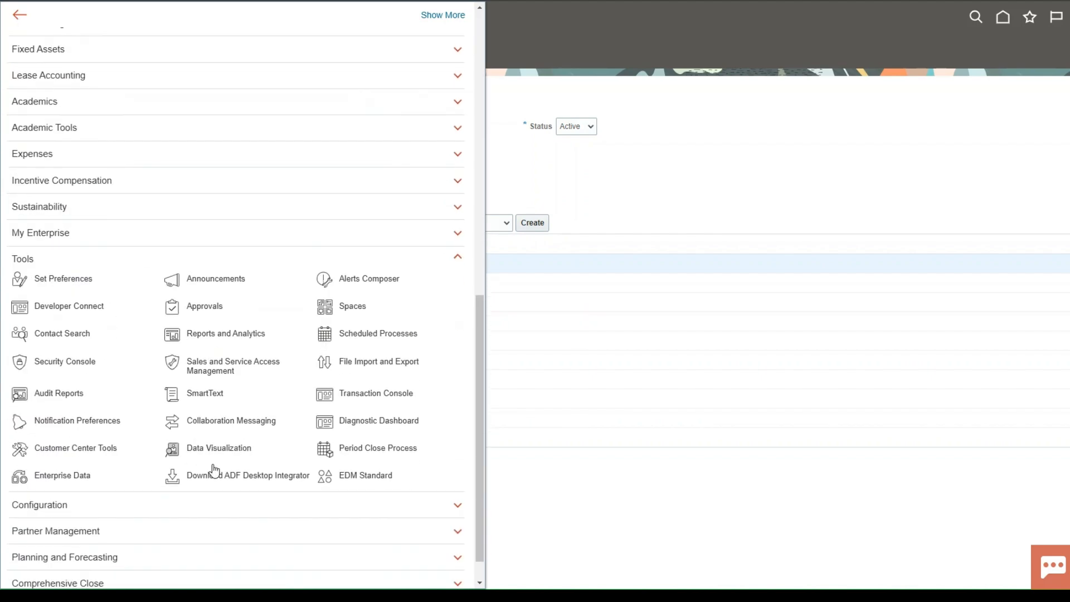
pyautogui.click(366, 361)
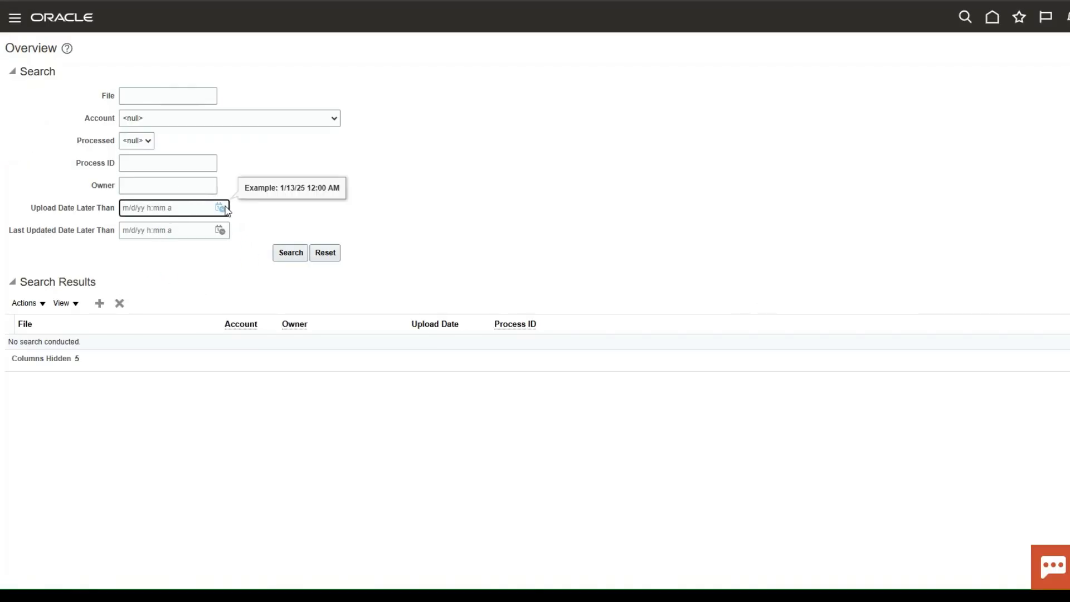
pyautogui.click(221, 207)
pyautogui.click(240, 326)
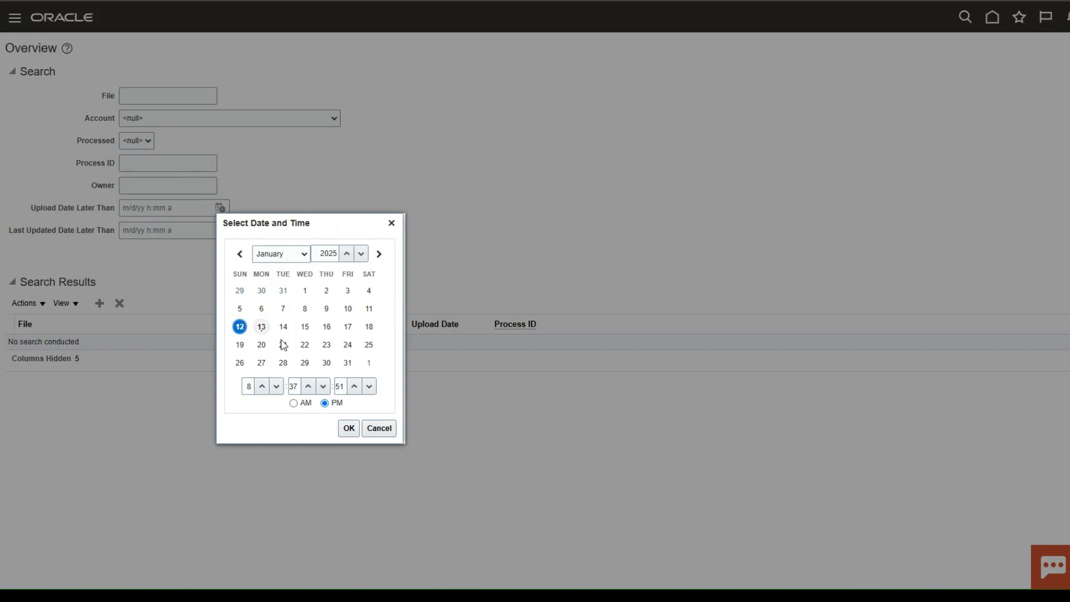
pyautogui.click(349, 428)
pyautogui.click(291, 252)
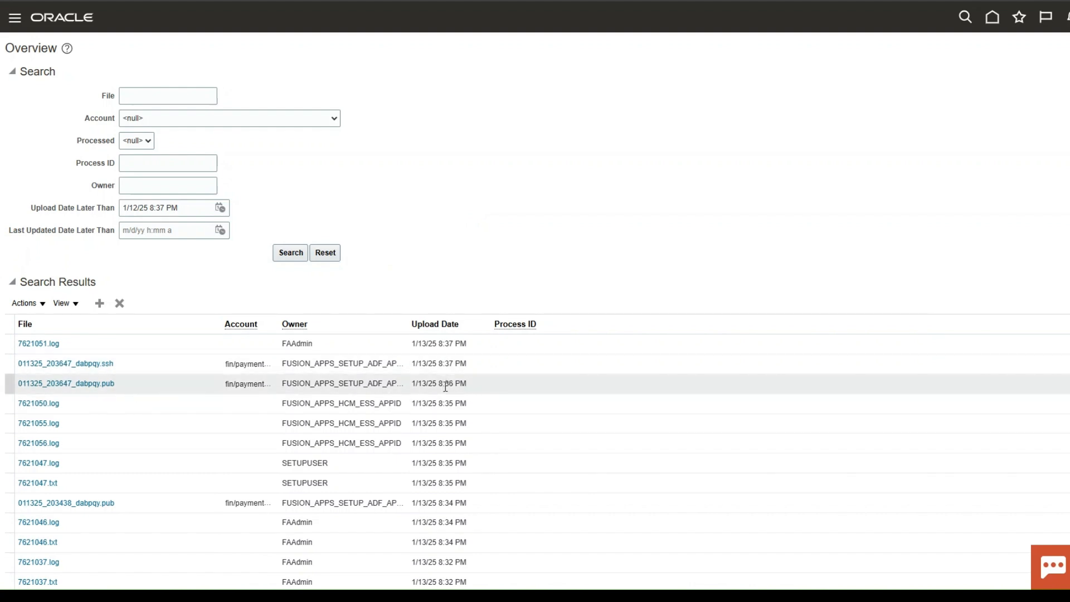
# Inspect the 011325_203647_dabpqy.pub key file entry and its available actions.
pyautogui.click(136, 385)
pyautogui.click(25, 304)
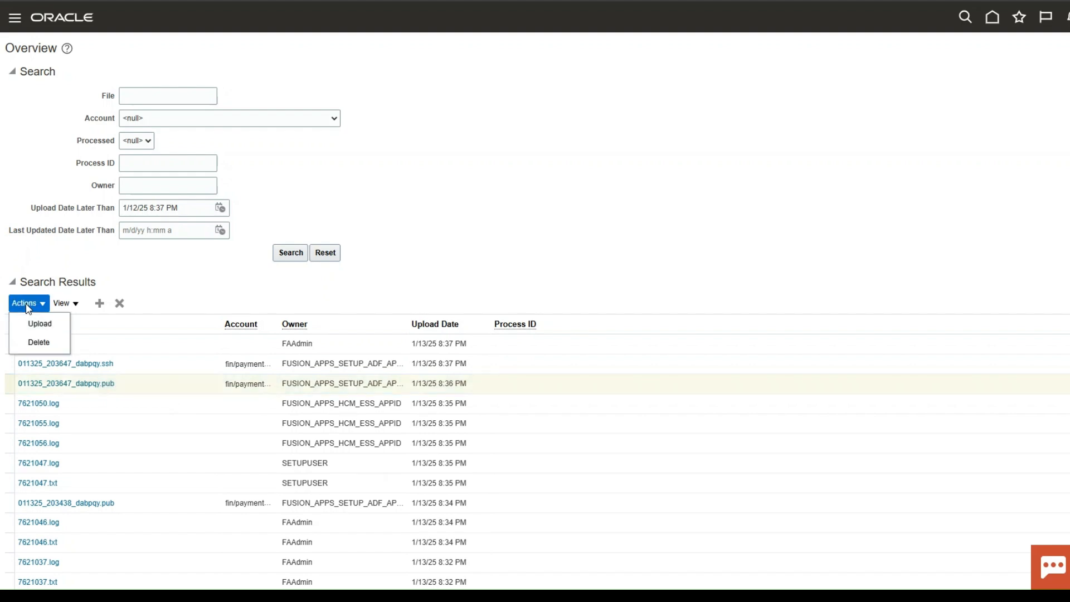
pyautogui.click(102, 385)
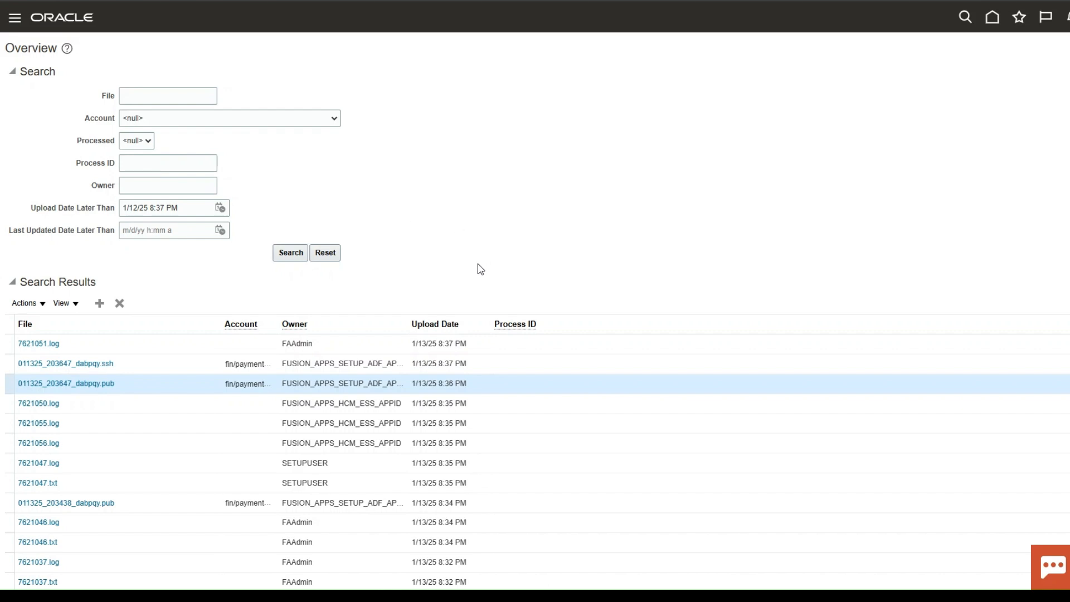
# Open Manage Transmission Configurations from the Payments functional area of Setup: Financials.
pyautogui.click(16, 22)
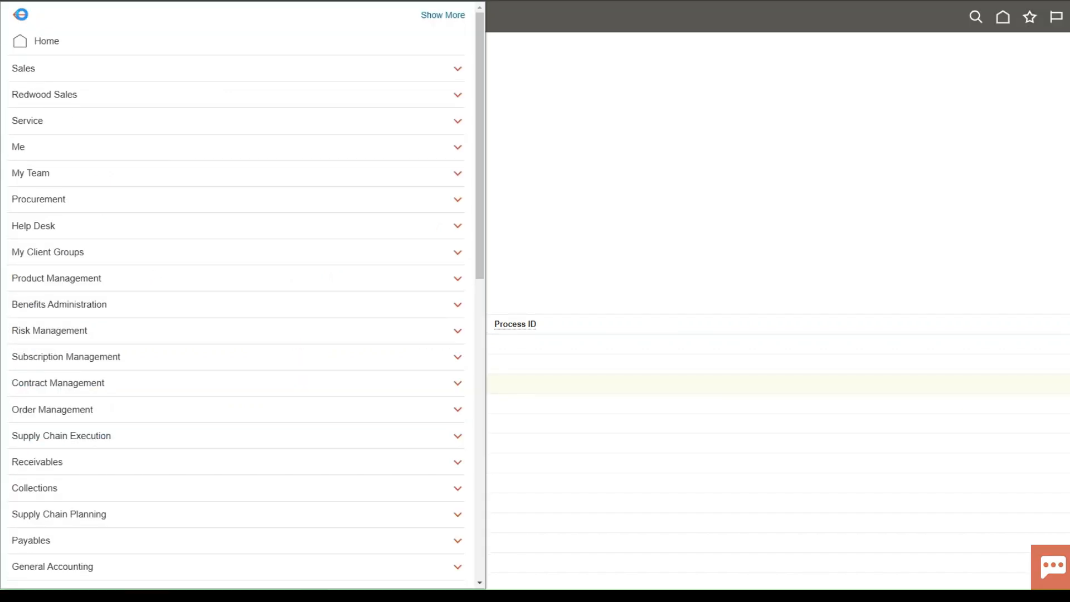
pyautogui.press('Escape')
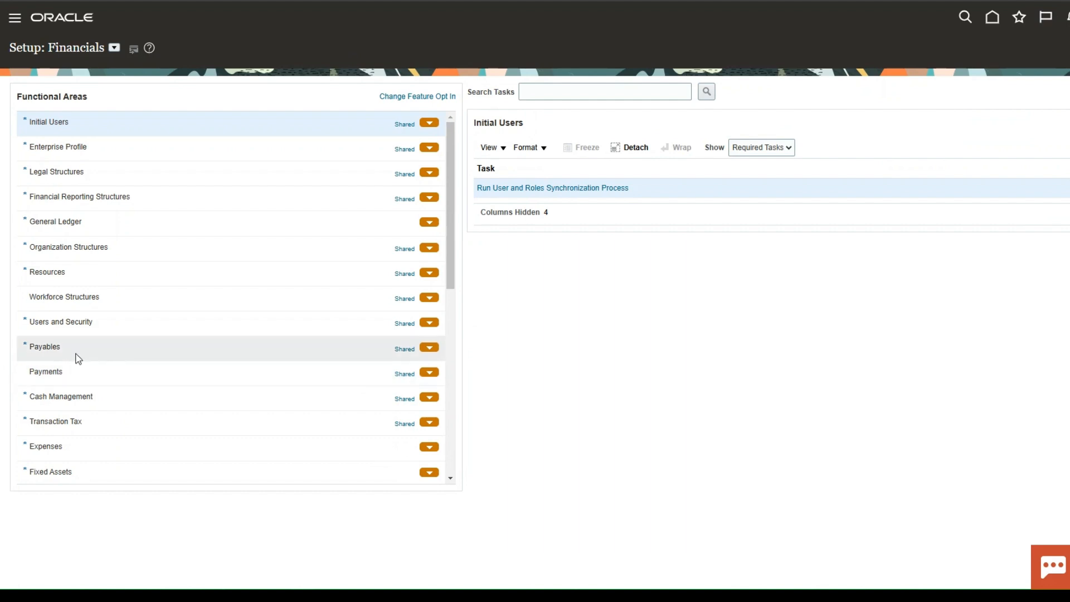
pyautogui.click(74, 371)
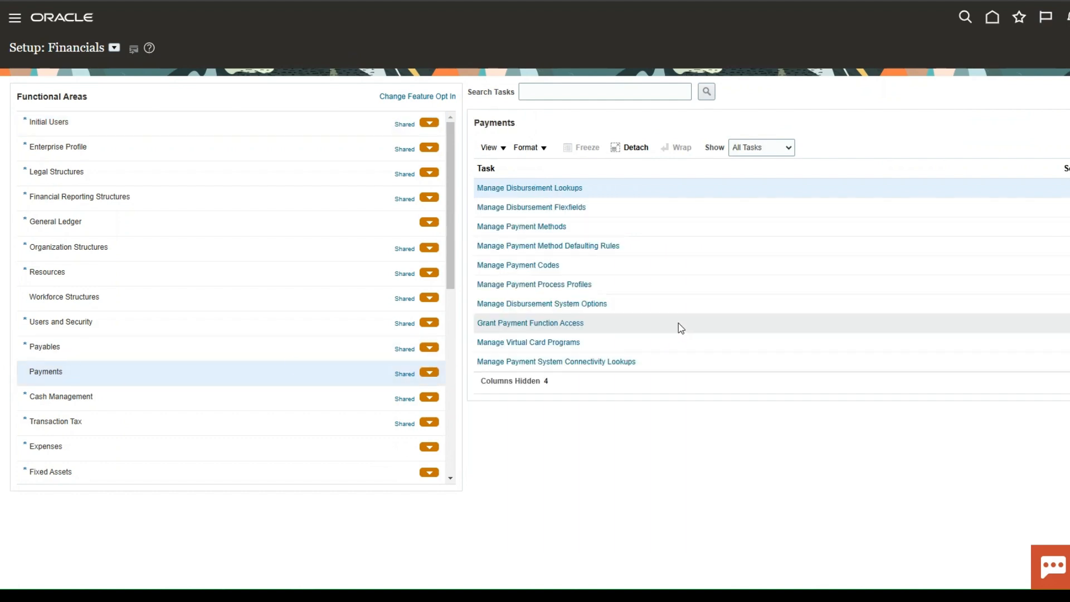
pyautogui.scroll(-2, 652, 295)
pyautogui.click(543, 334)
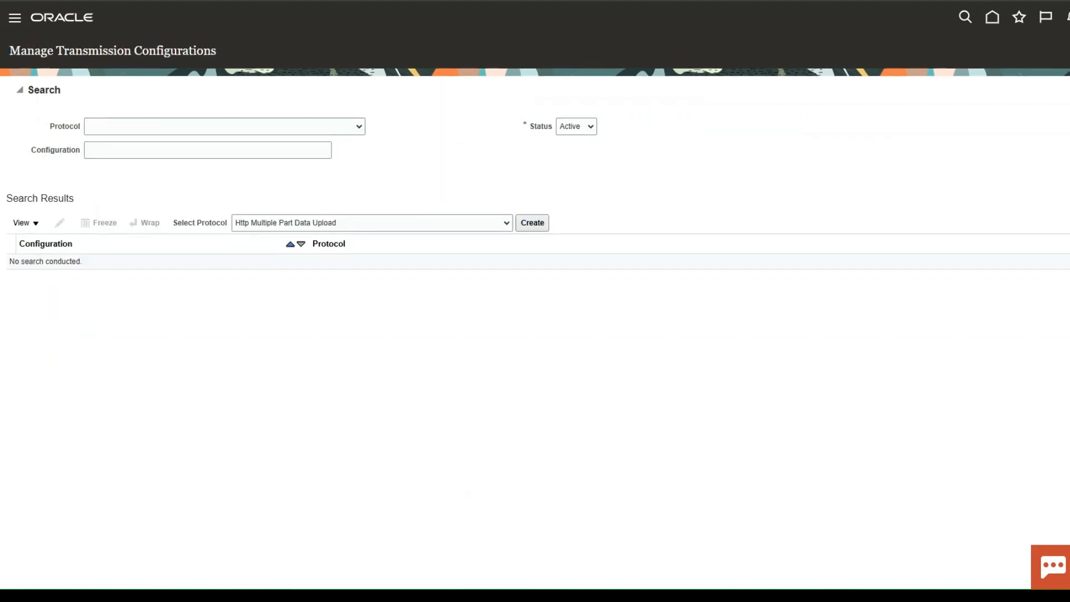
# Open the test transmission configuration and run its connection test.
pyautogui.scroll(-1, 153, 365)
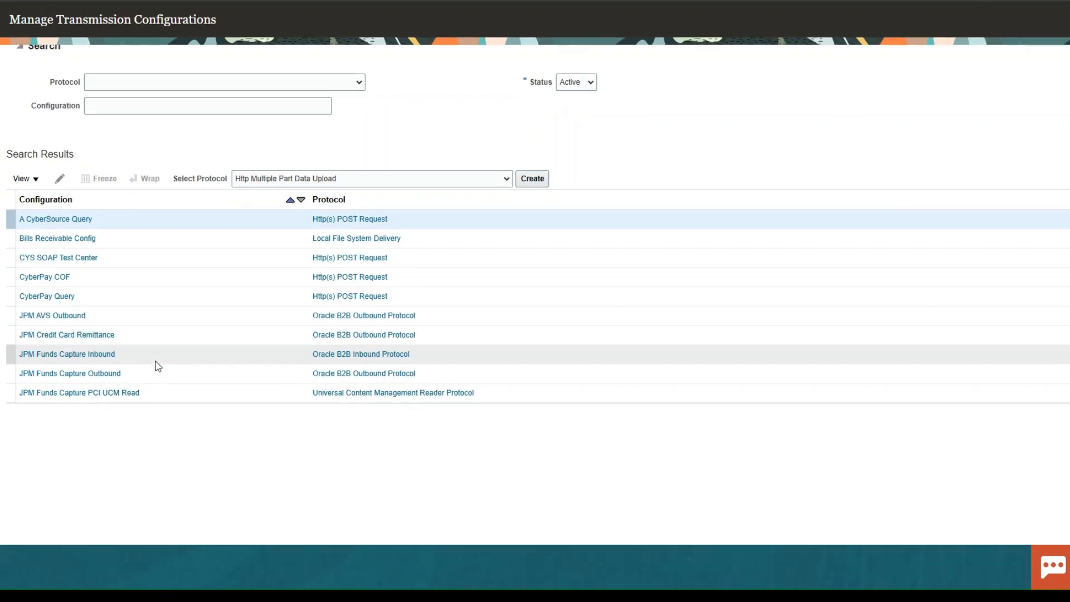
pyautogui.scroll(-3, 98, 351)
pyautogui.scroll(-5, 96, 352)
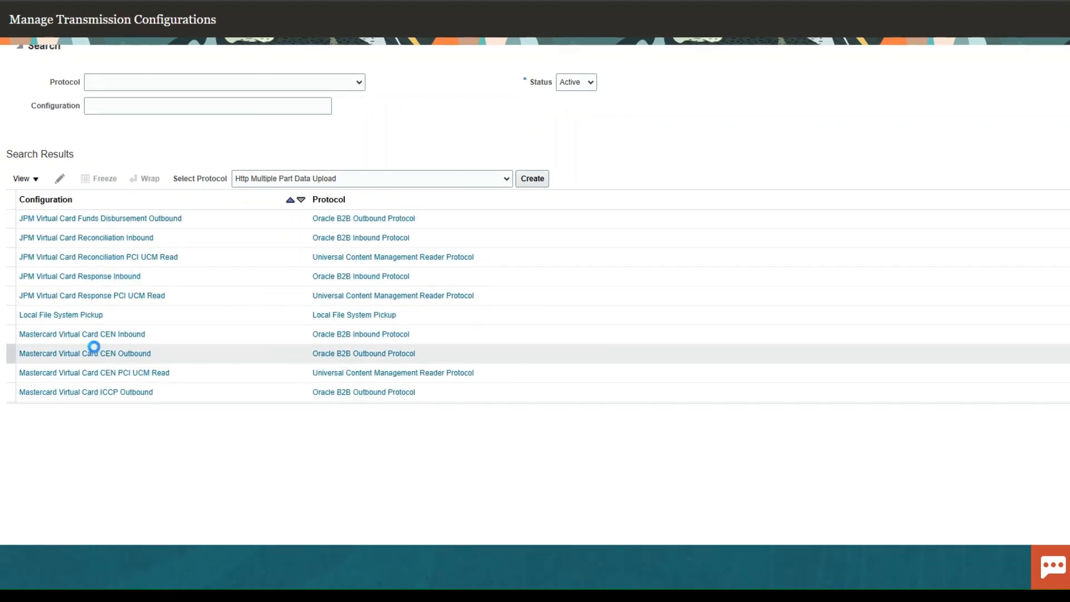
pyautogui.scroll(-1, 50, 402)
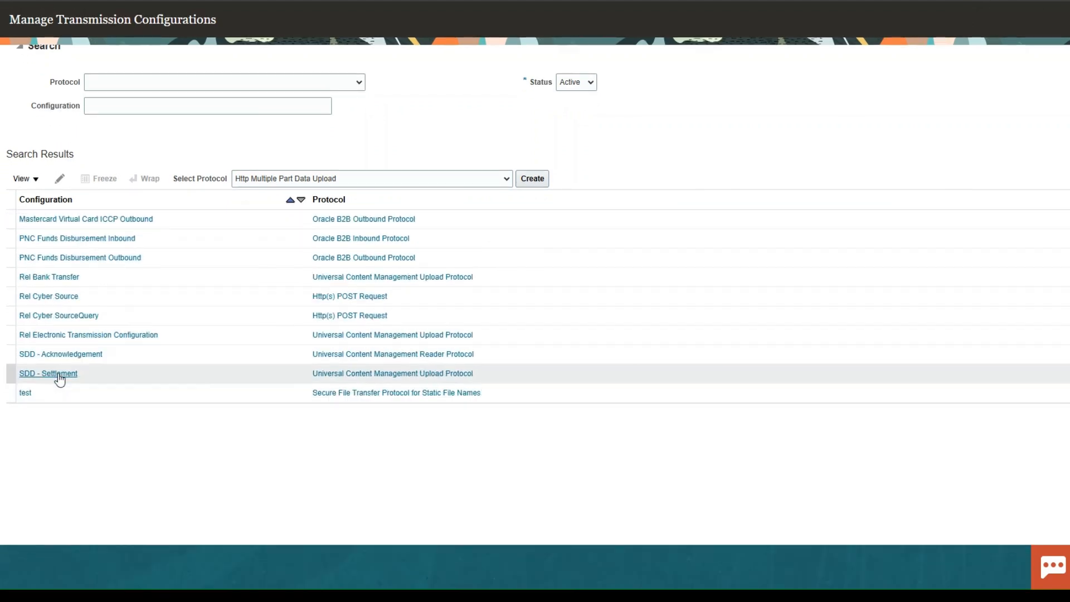
pyautogui.click(25, 394)
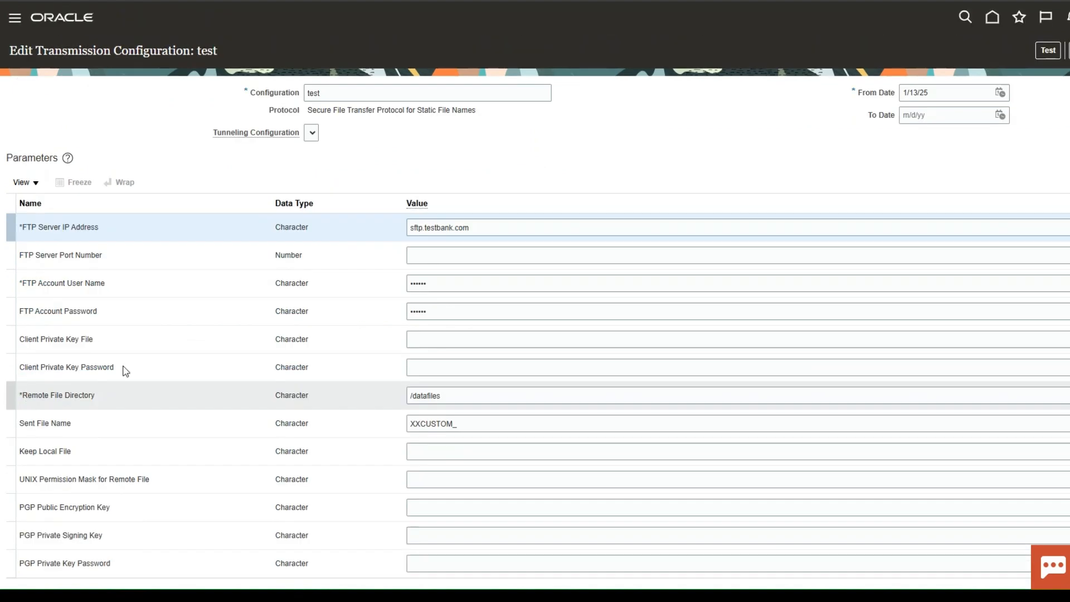
pyautogui.click(1055, 52)
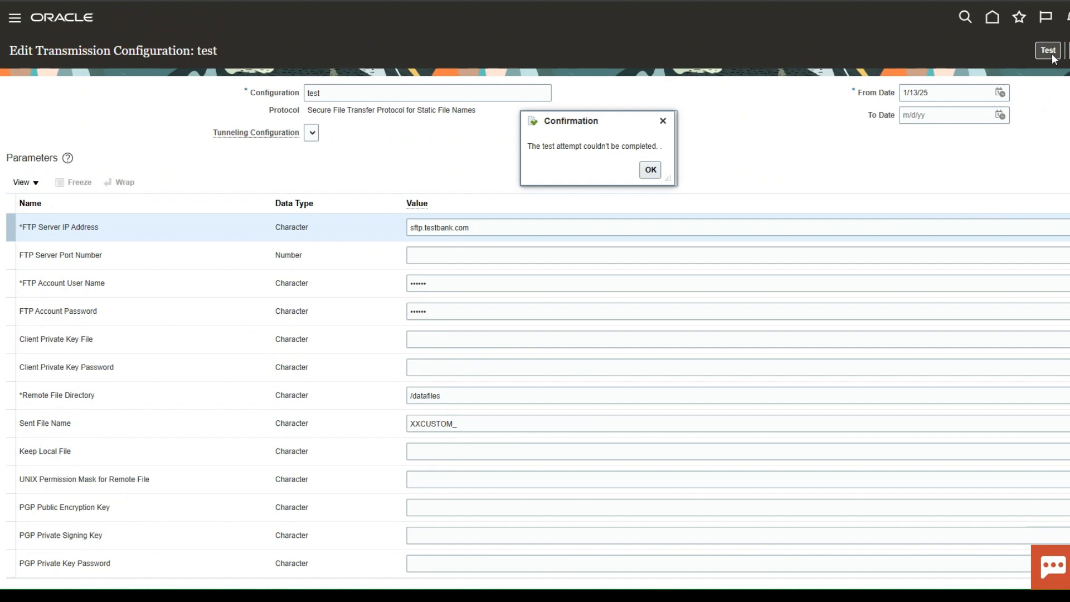
pyautogui.click(650, 170)
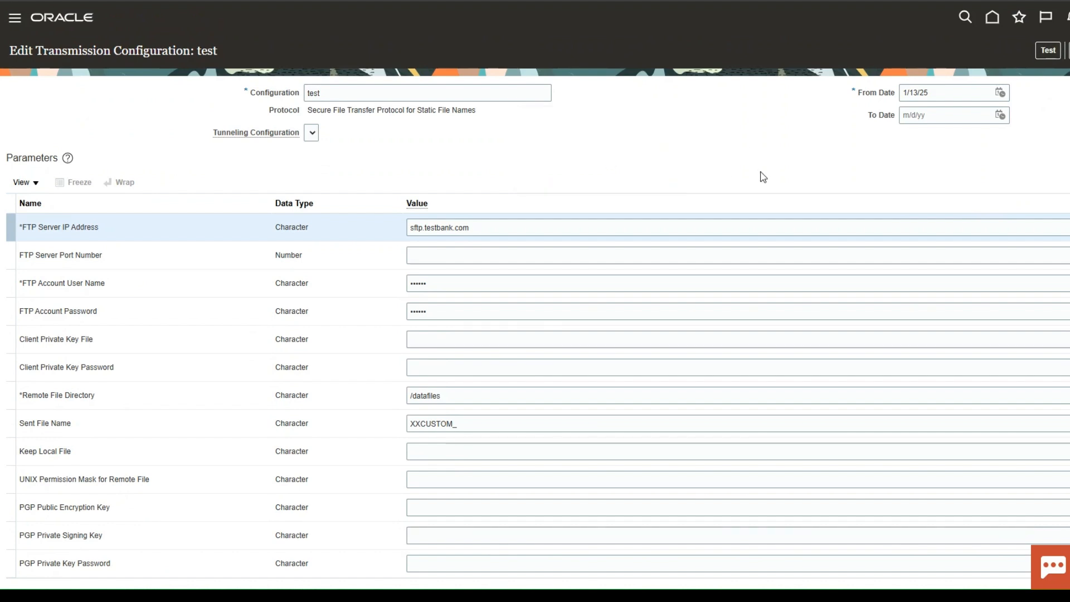